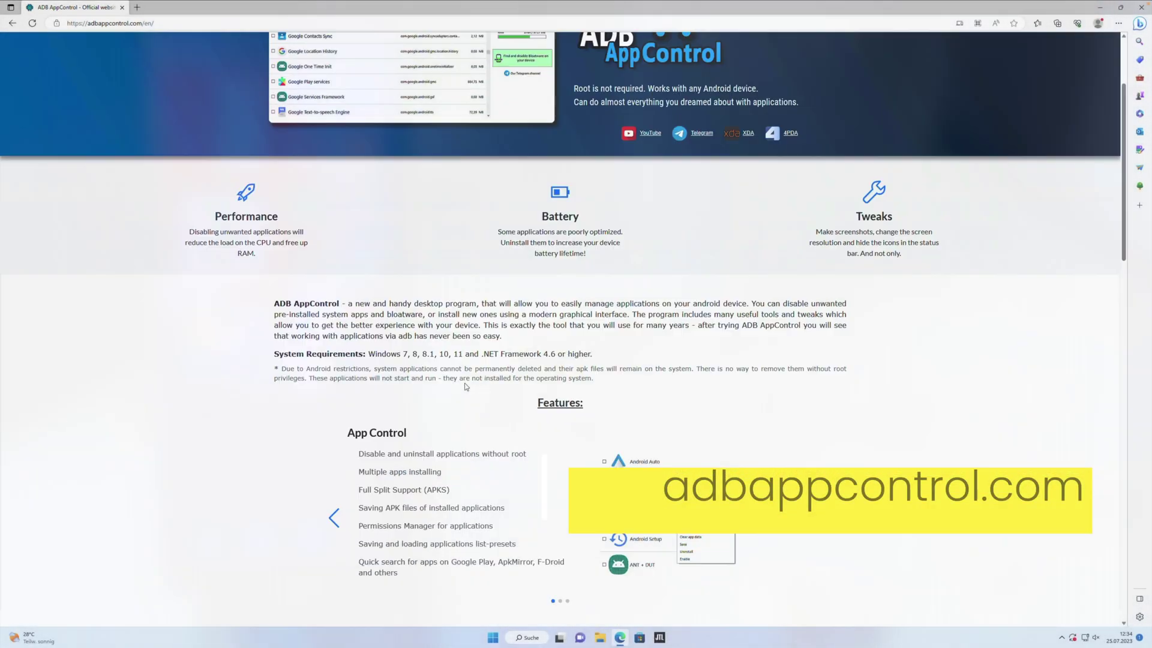
Step: Scroll down to the ADB AppControl 1.8.2 download, then minimize the browser to reveal the desktop
scroll(465, 384, "down", 7)
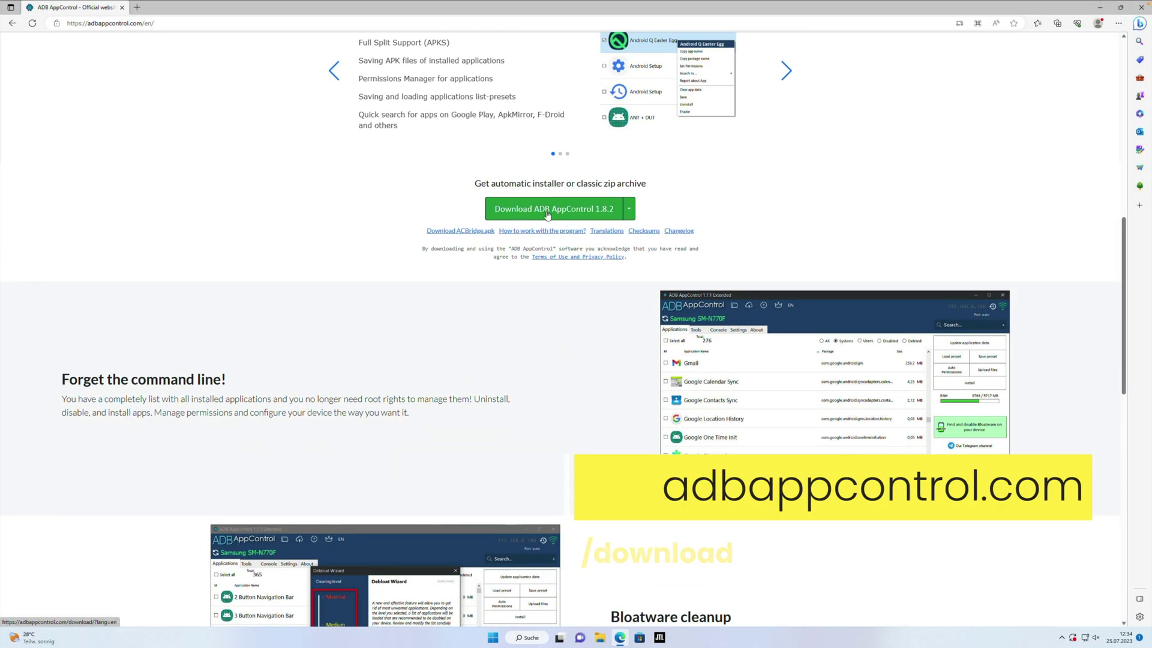
left_click(1101, 7)
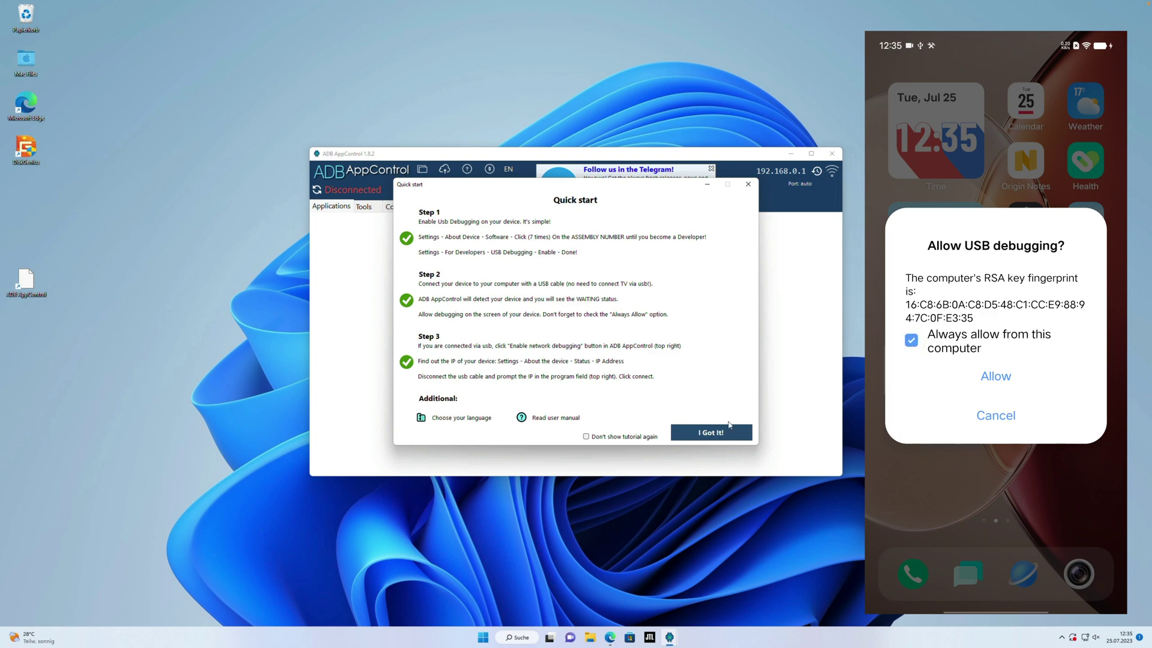
Step: Close the Quick start guide with 'I Got It!' so the Vivo V2227A connects
left_click(720, 433)
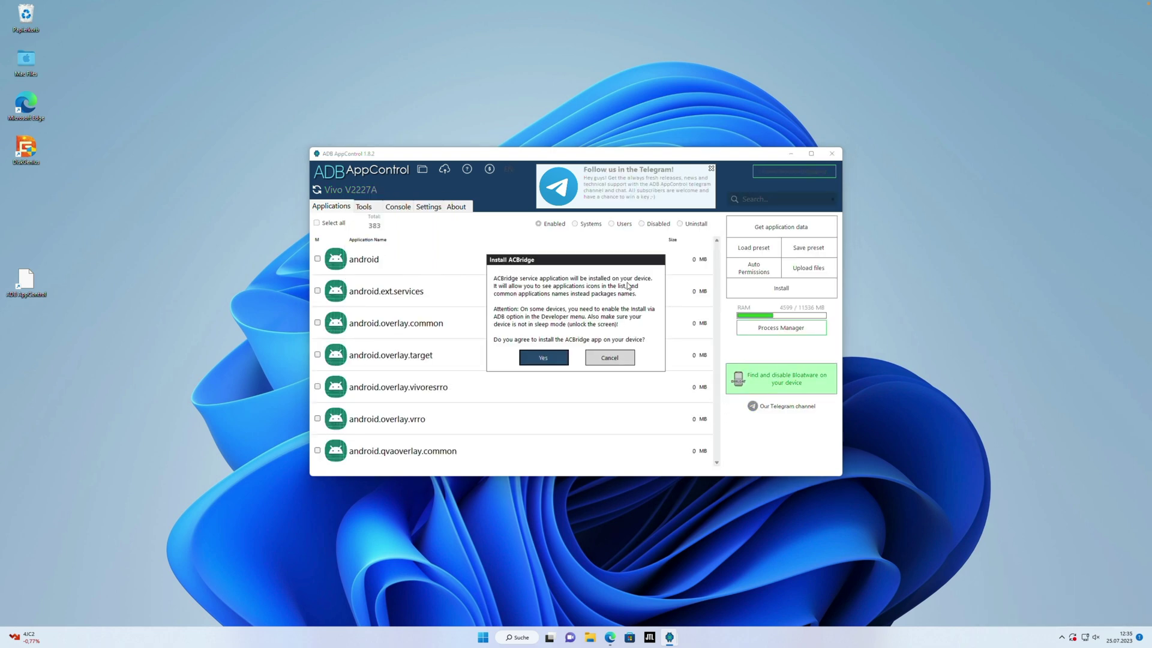
Step: Accept installing the ACBridge helper app on the phone
left_click(543, 358)
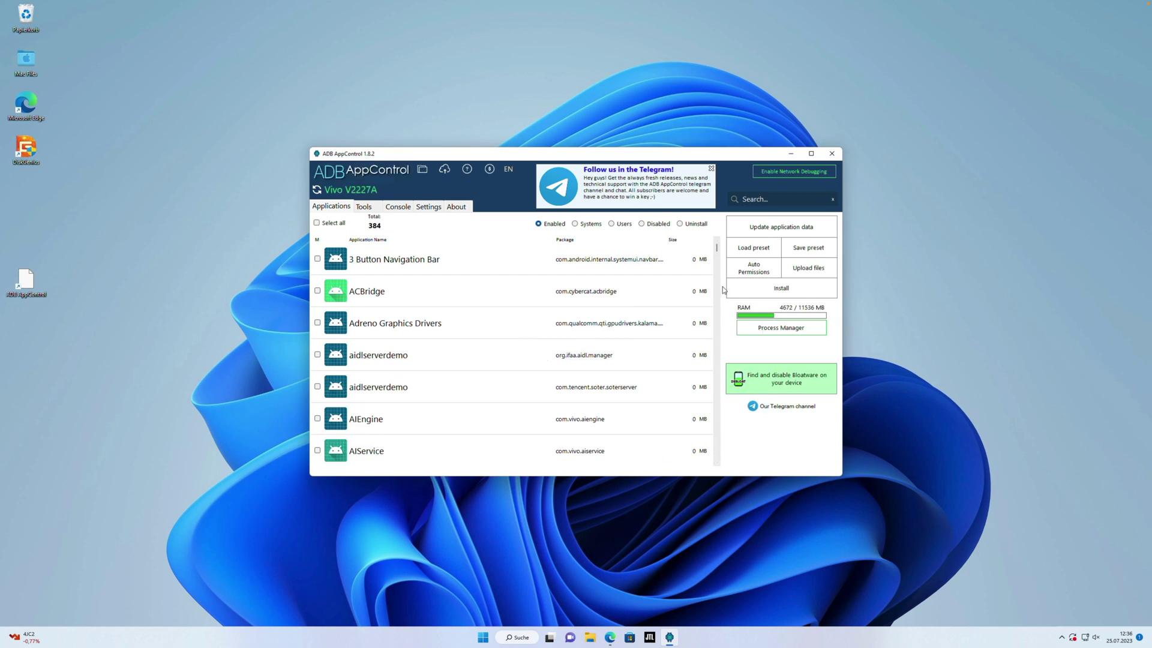
Step: Filter the list to Users and scroll through all 36 user apps down to 腾讯视频
left_click(612, 223)
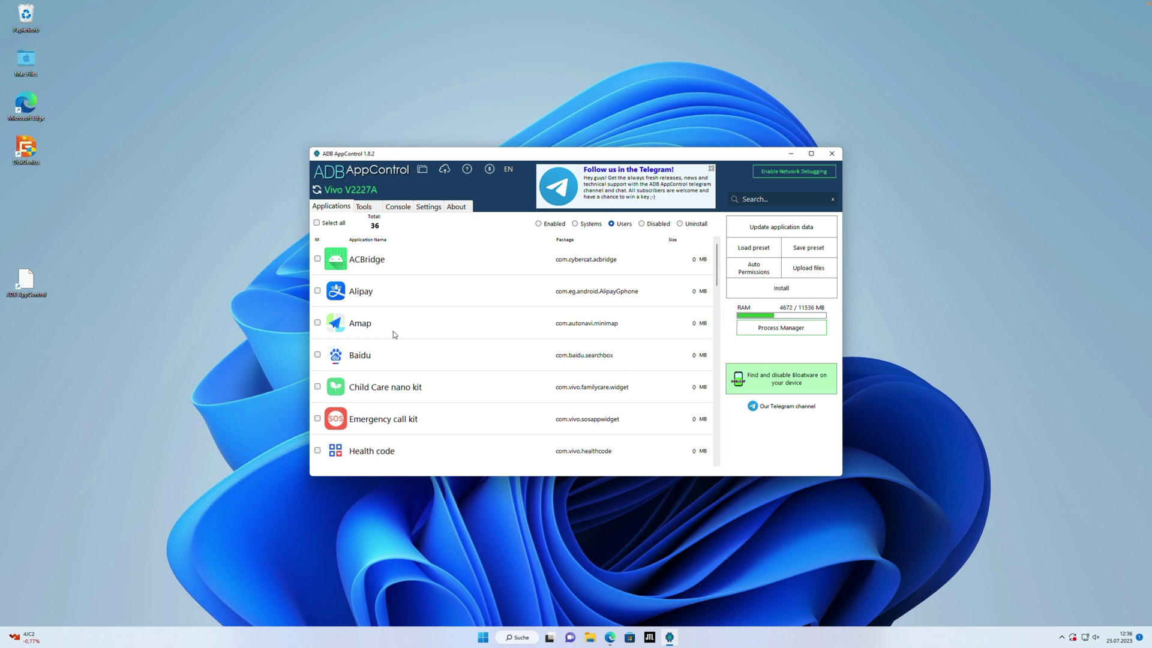
scroll(394, 334, "down", 1)
scroll(394, 334, "down", 5)
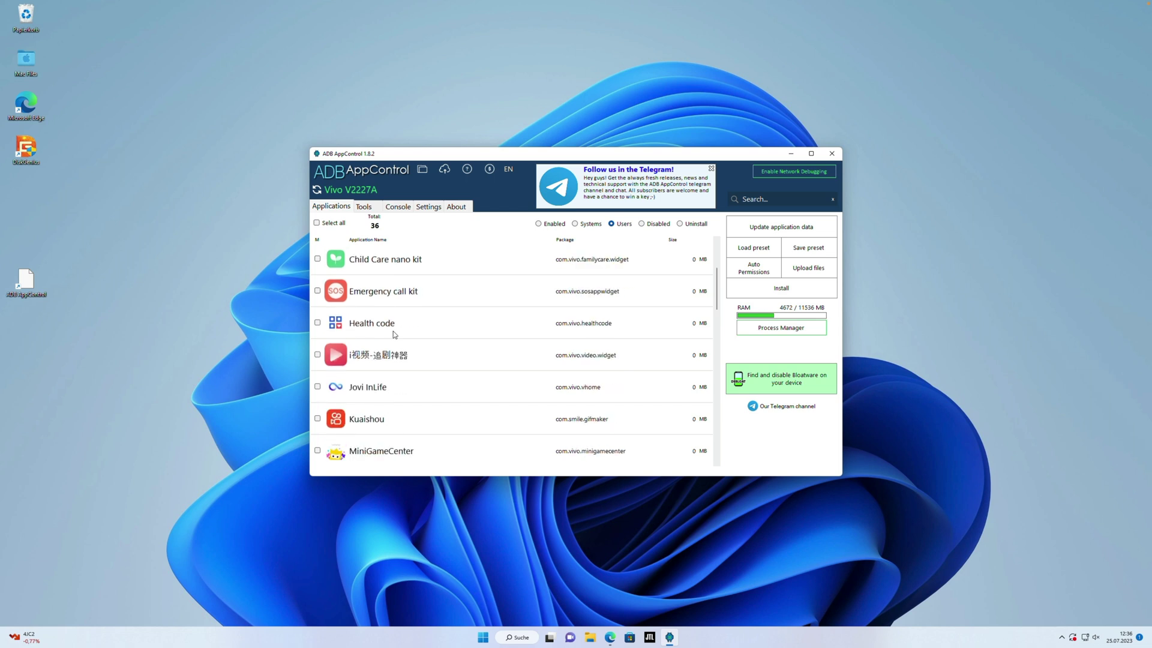
scroll(394, 334, "down", 5)
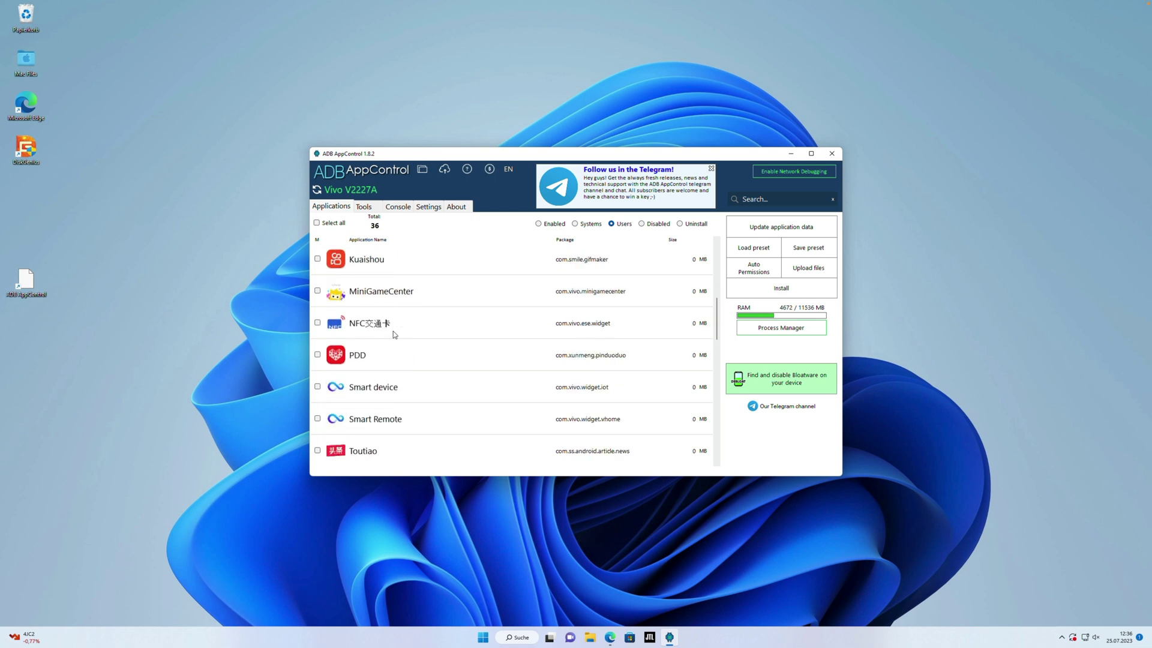
scroll(394, 335, "down", 5)
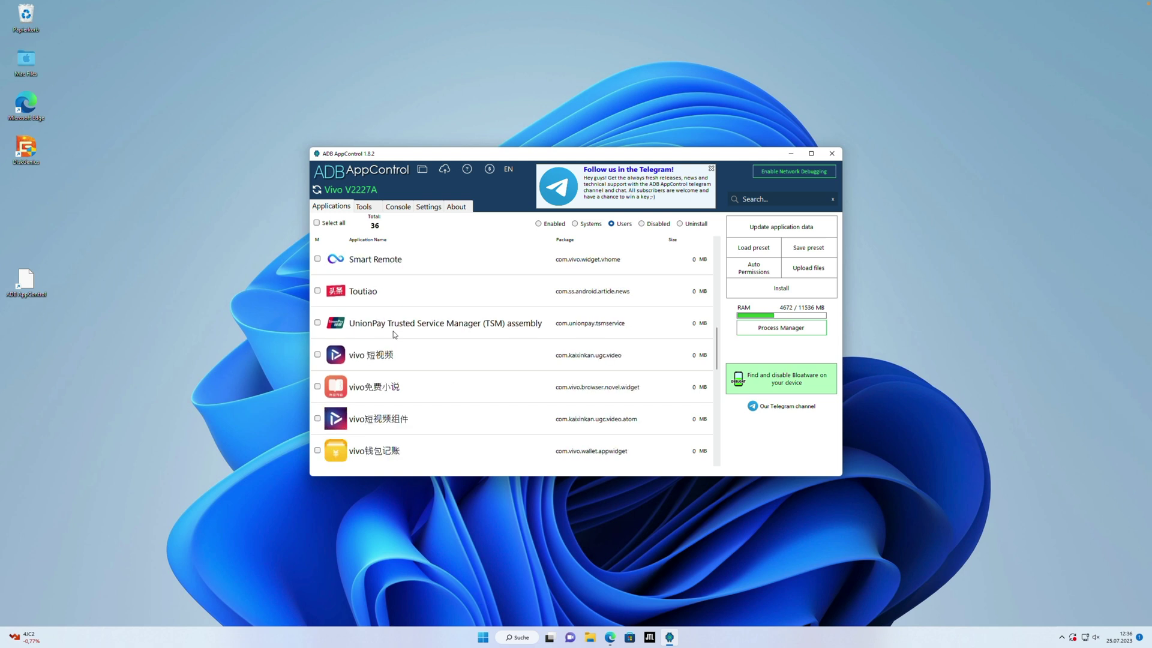
scroll(394, 334, "down", 5)
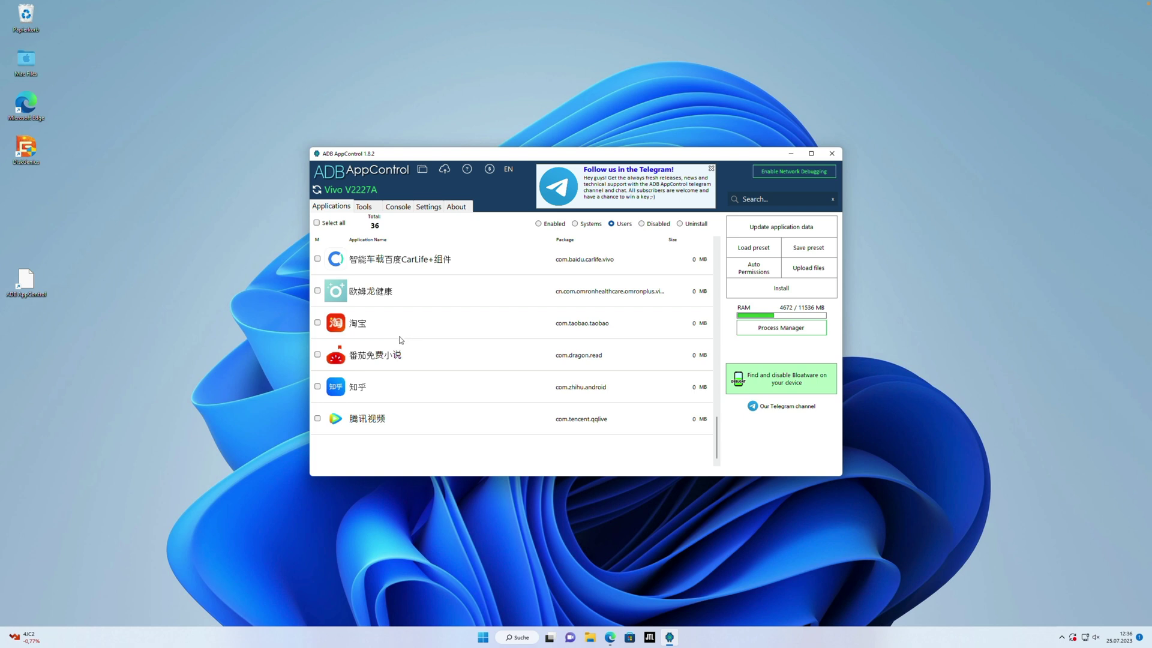
Step: Tick 腾讯视频, 知乎, 番茄免费小说, 淘宝, 欧姆龙健康, 百度CarLife+组件, 携程旅行, 抖音 and 小红书
left_click(318, 419)
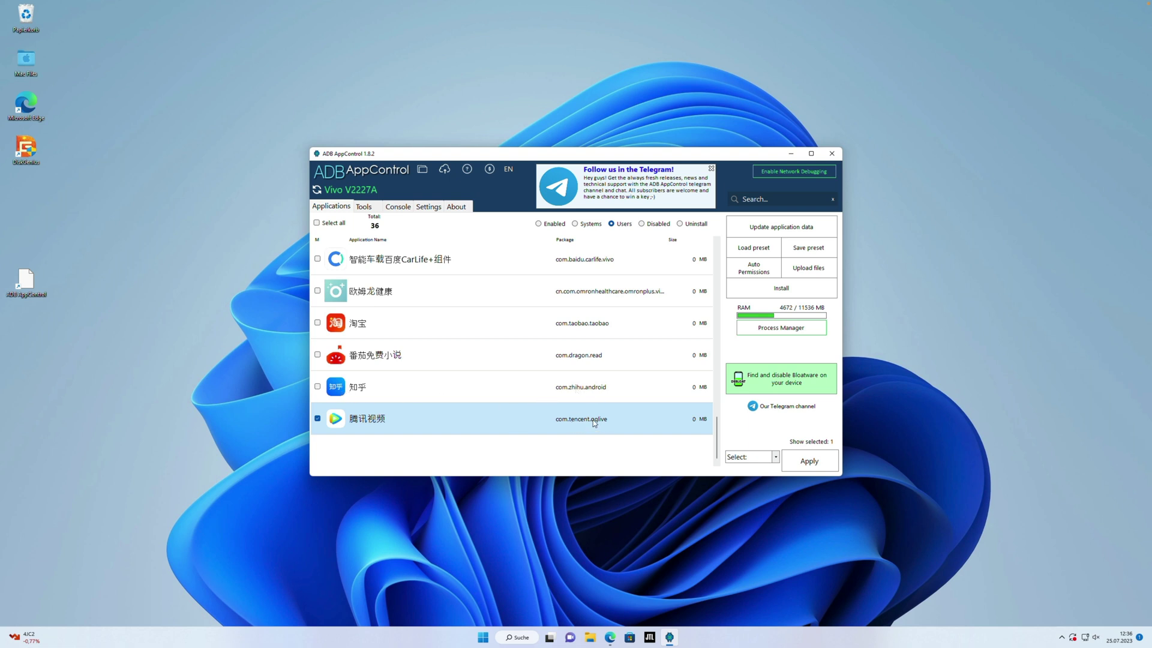
left_click(318, 387)
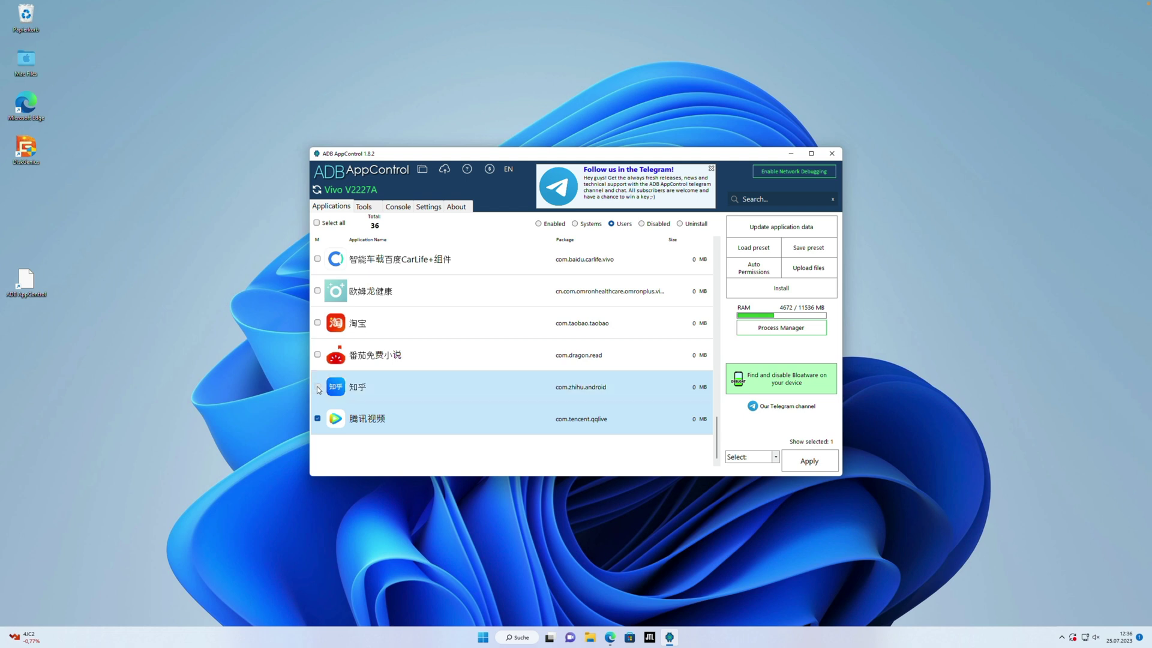
left_click(318, 355)
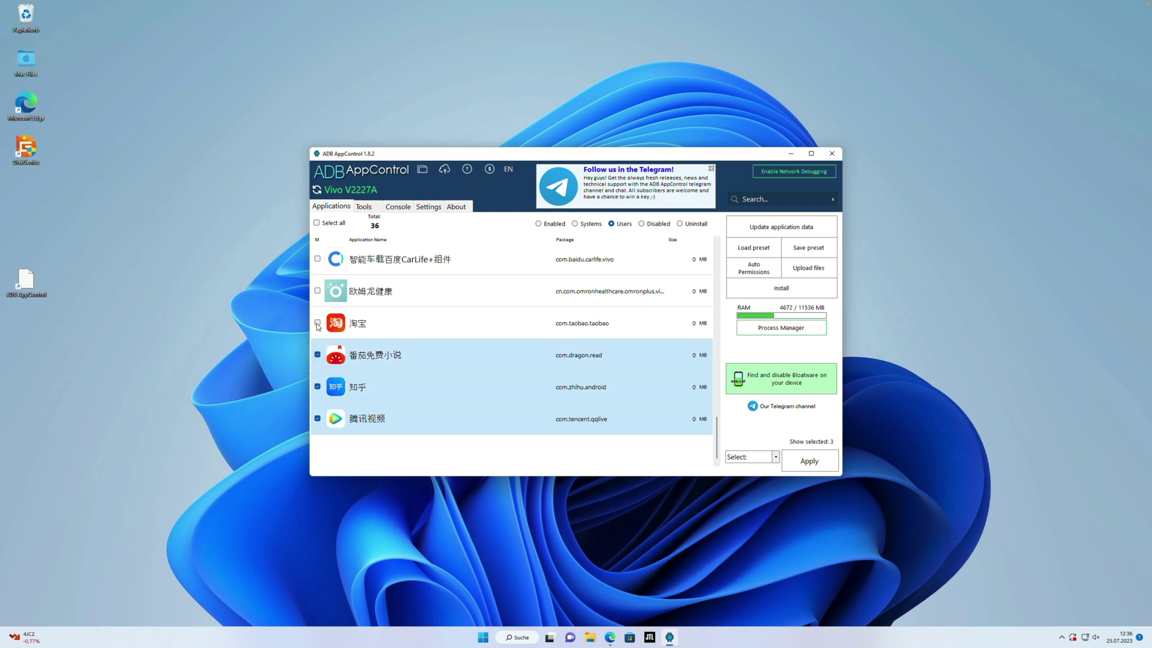
left_click(318, 323)
scroll(348, 352, "up", 1)
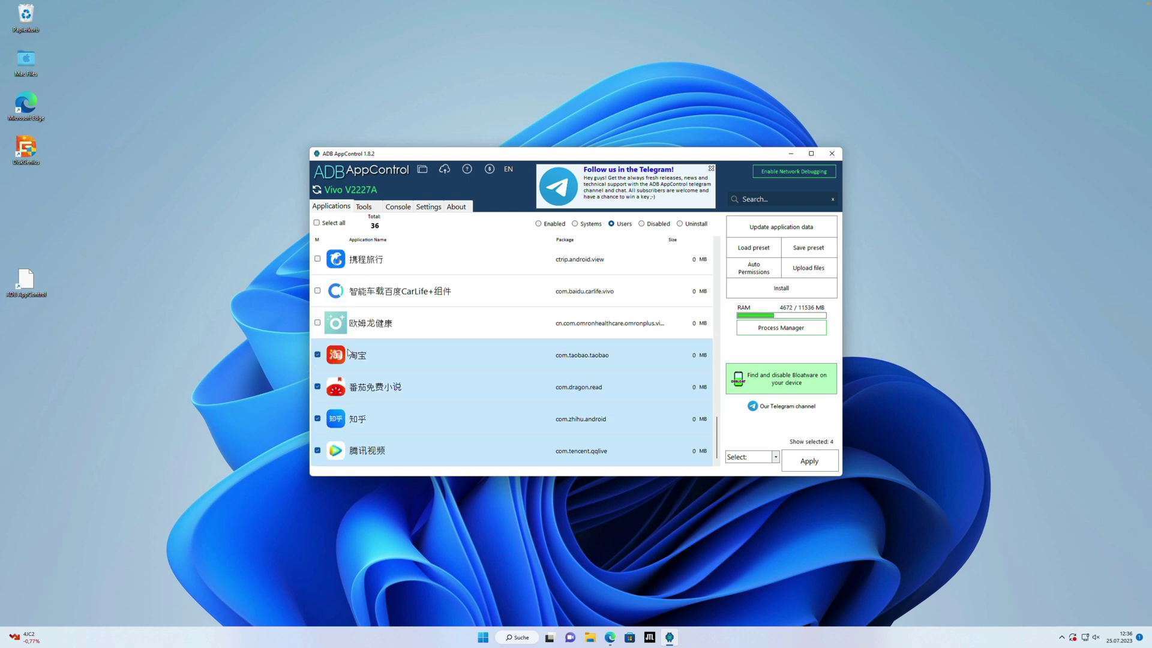
left_click(318, 323)
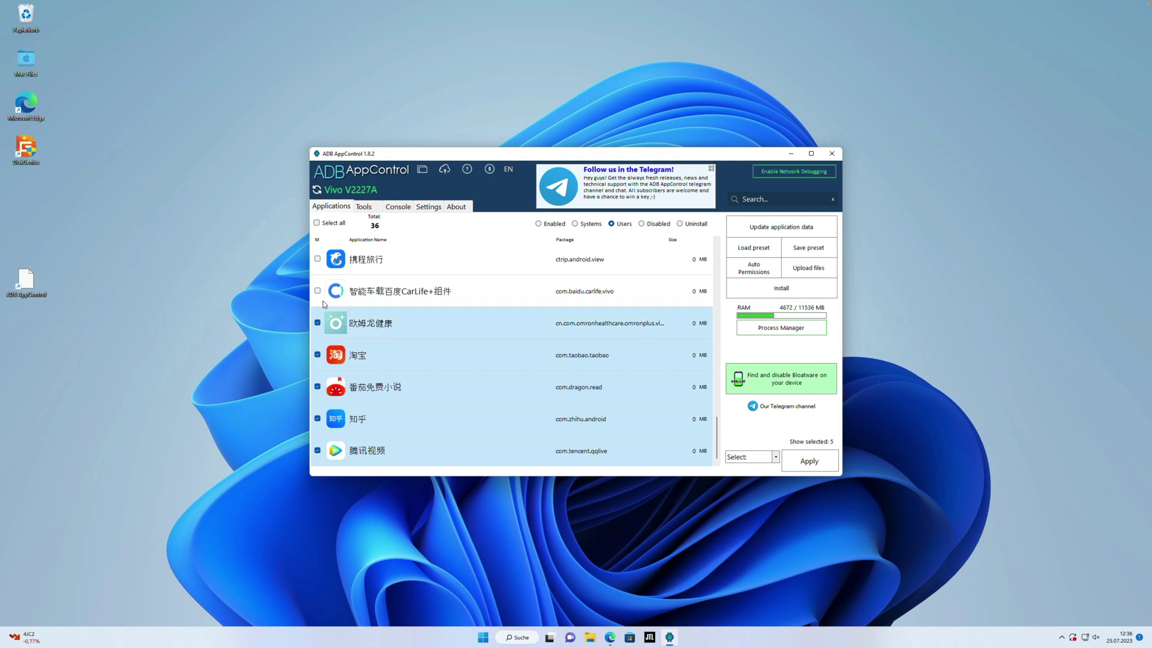
left_click(318, 292)
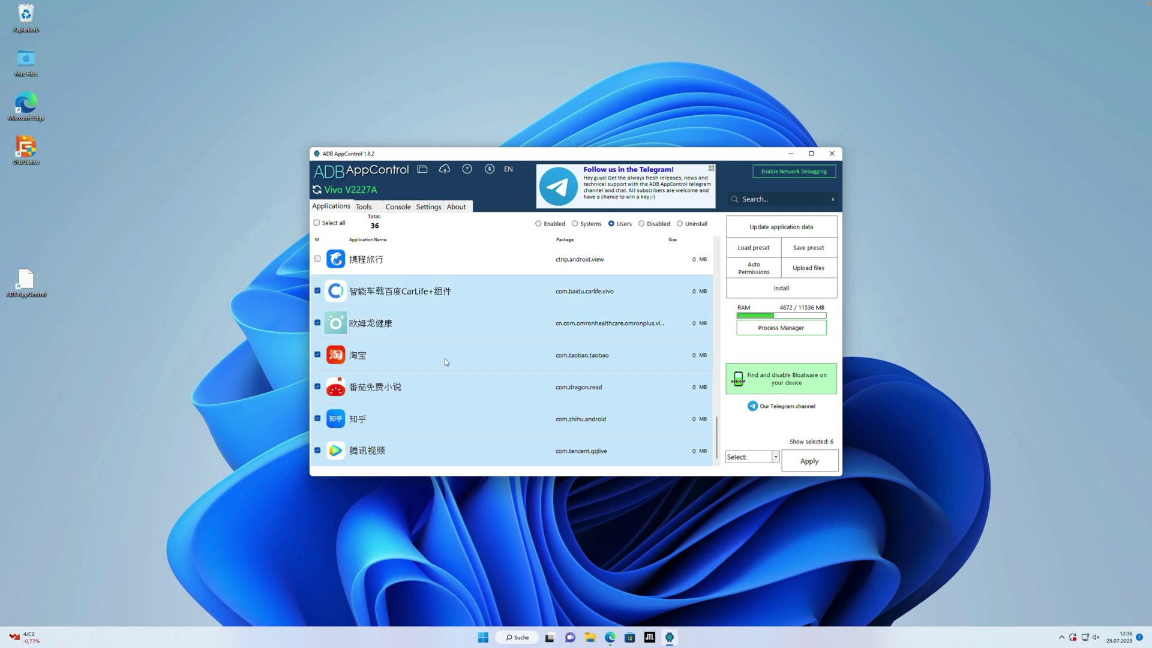
scroll(446, 361, "up", 2)
left_click(318, 324)
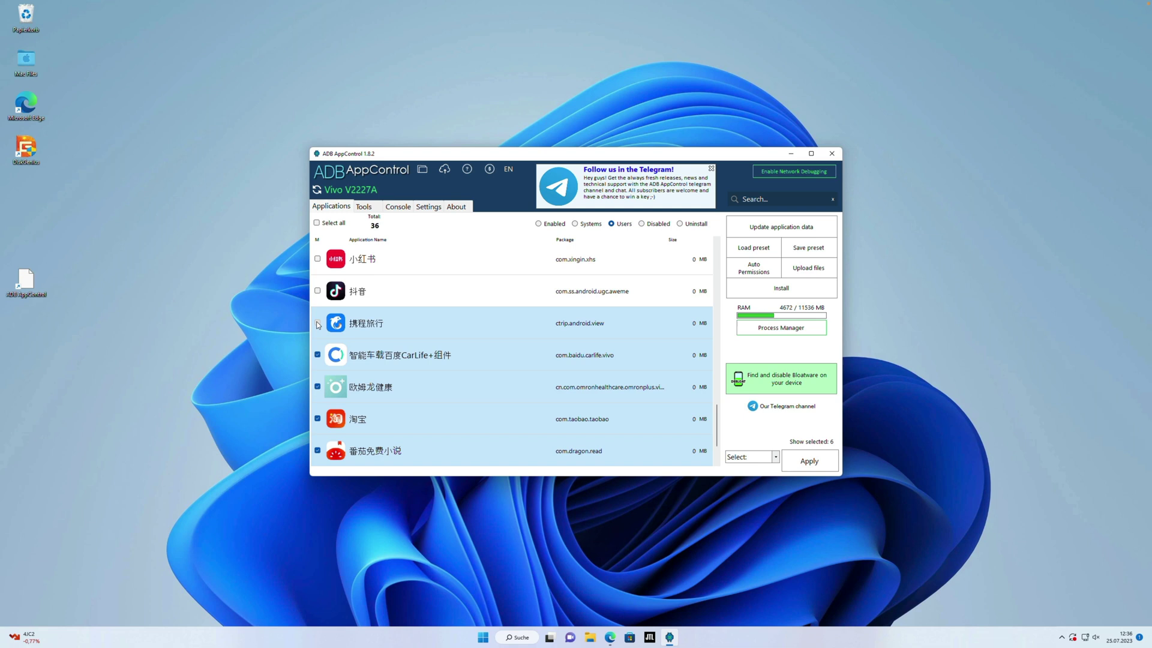
left_click(318, 291)
left_click(318, 259)
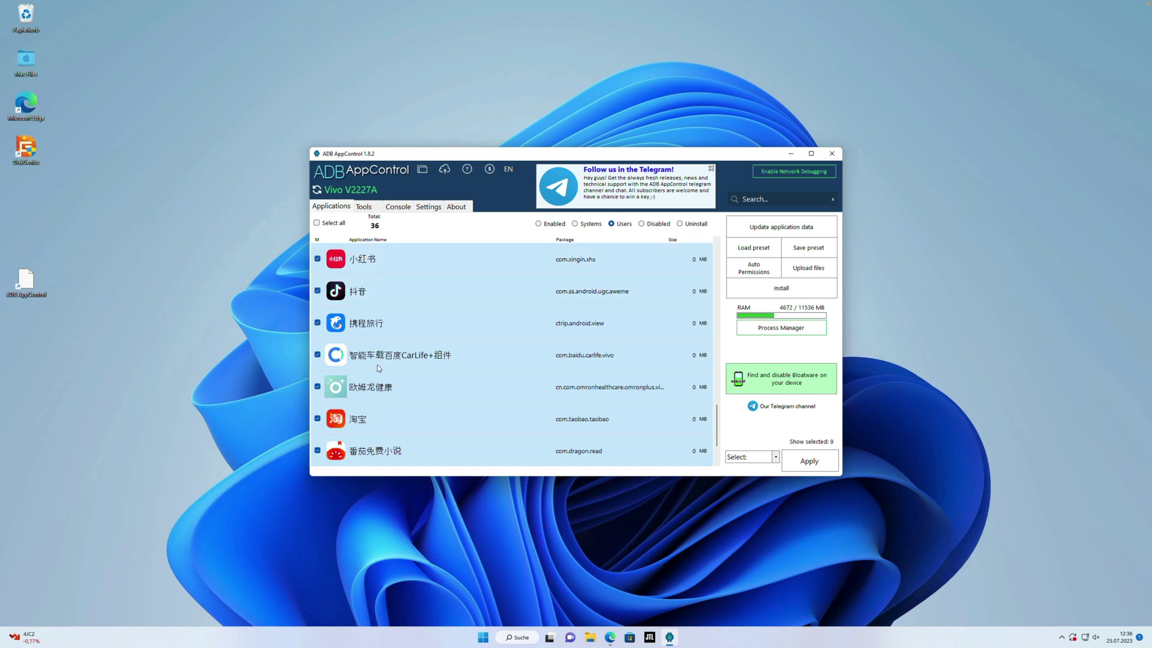
scroll(377, 368, "up", 3)
scroll(376, 369, "up", 1)
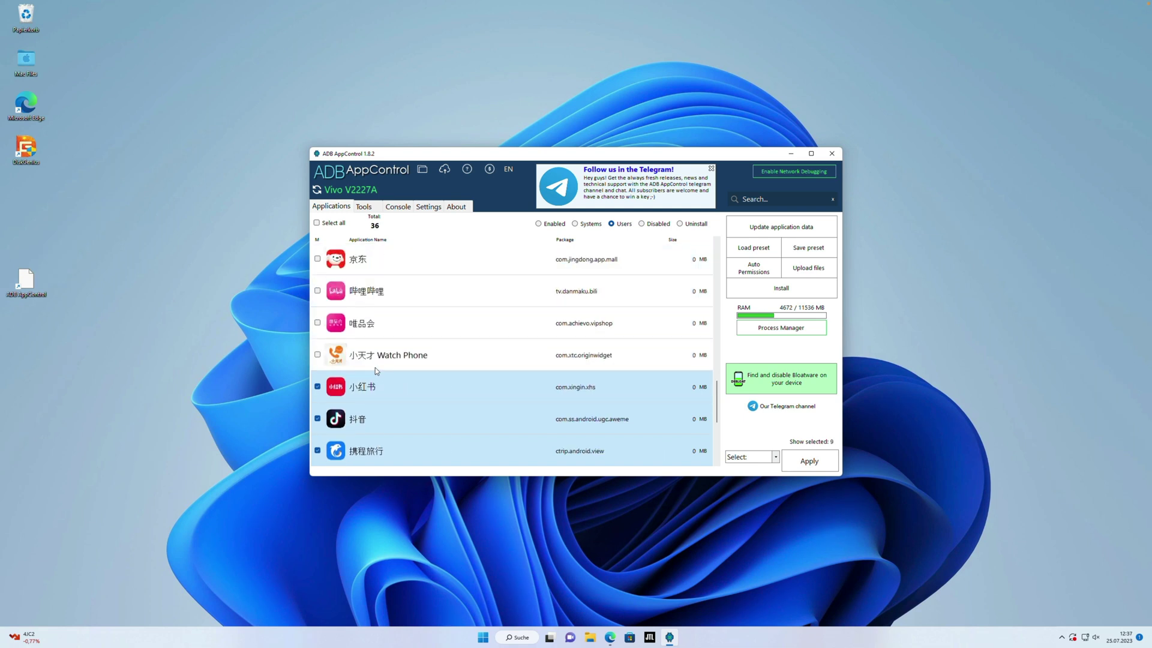
Step: Tick 小天才 Watch Phone, 唯品会, 哔哩哔哩, 京东, Ximalaya, Weibo and the vivo wallet, video and novel apps
left_click(317, 355)
left_click(318, 323)
left_click(317, 291)
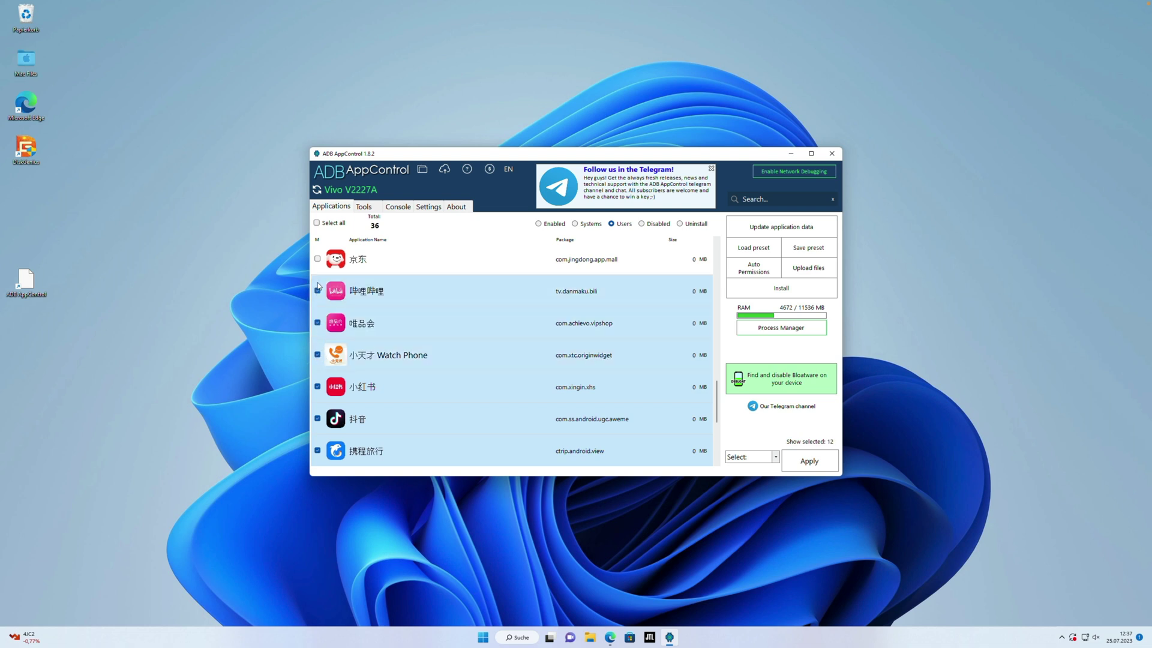
left_click(317, 259)
scroll(373, 384, "up", 4)
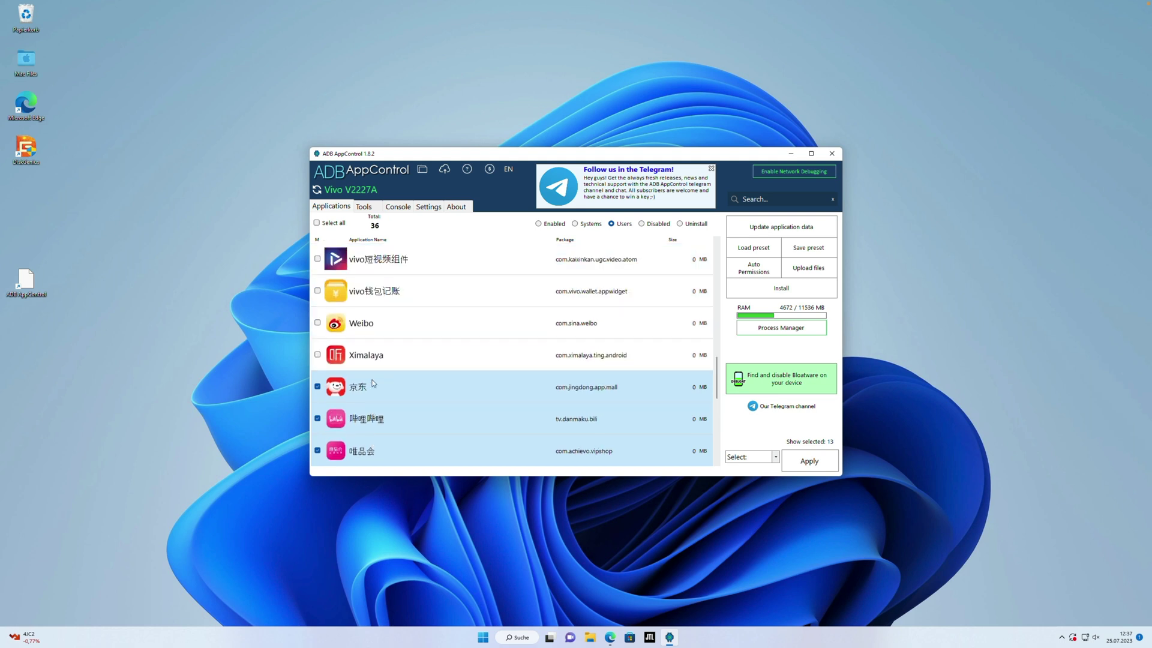
left_click(317, 355)
left_click(318, 323)
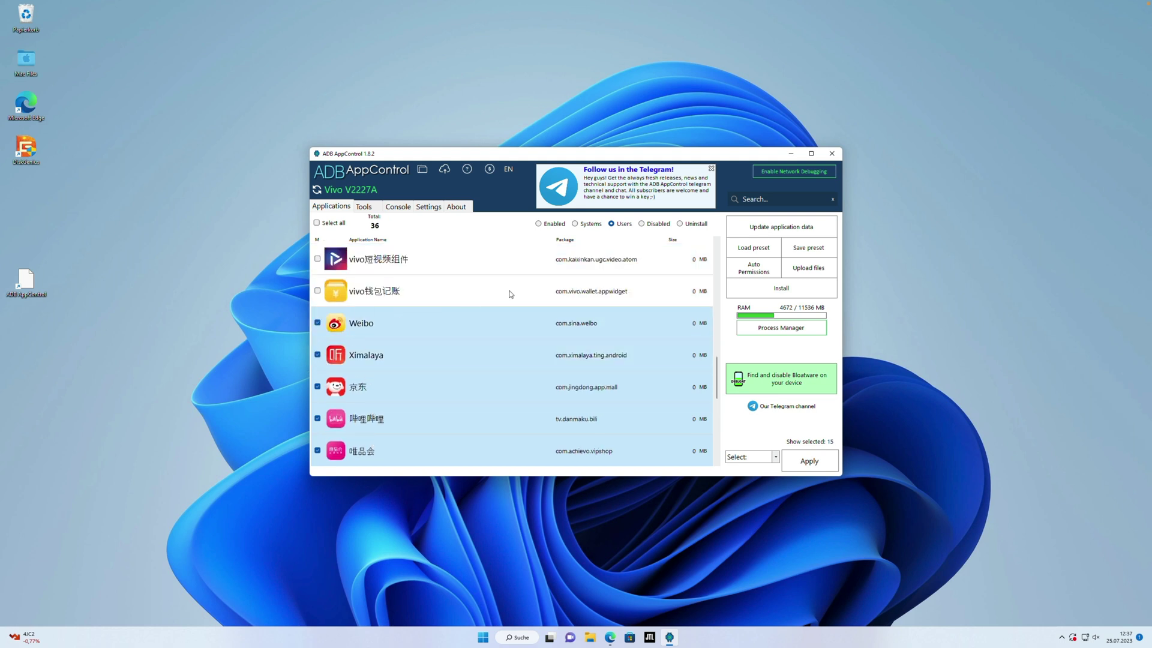
left_click(319, 291)
scroll(352, 373, "up", 2)
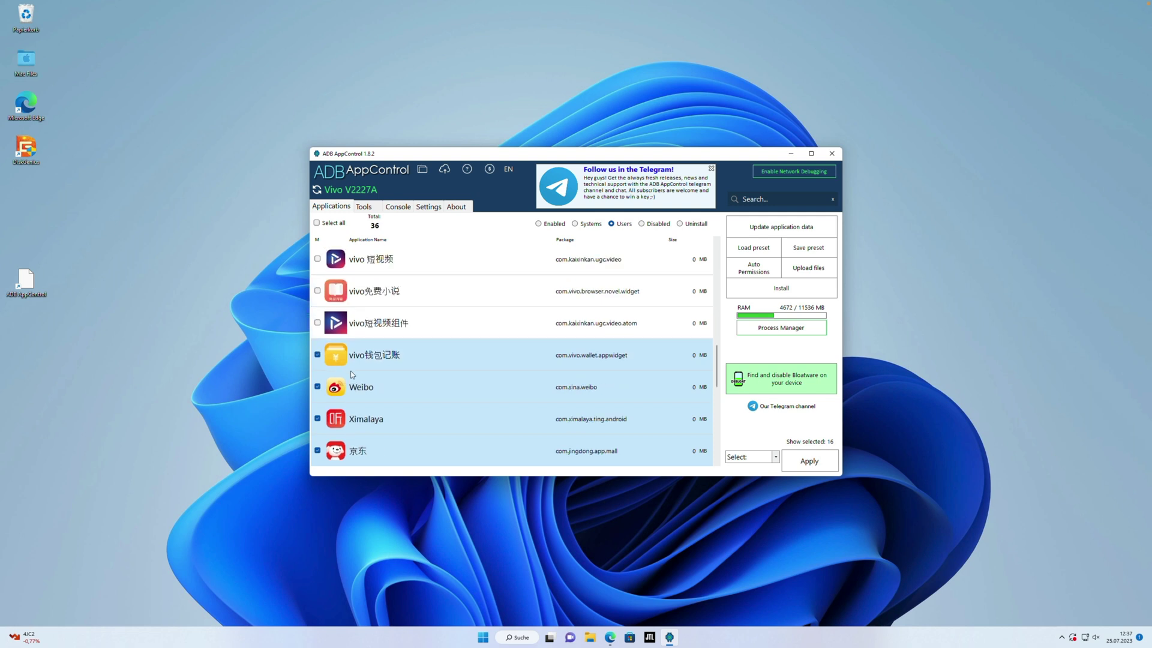
scroll(353, 373, "up", 2)
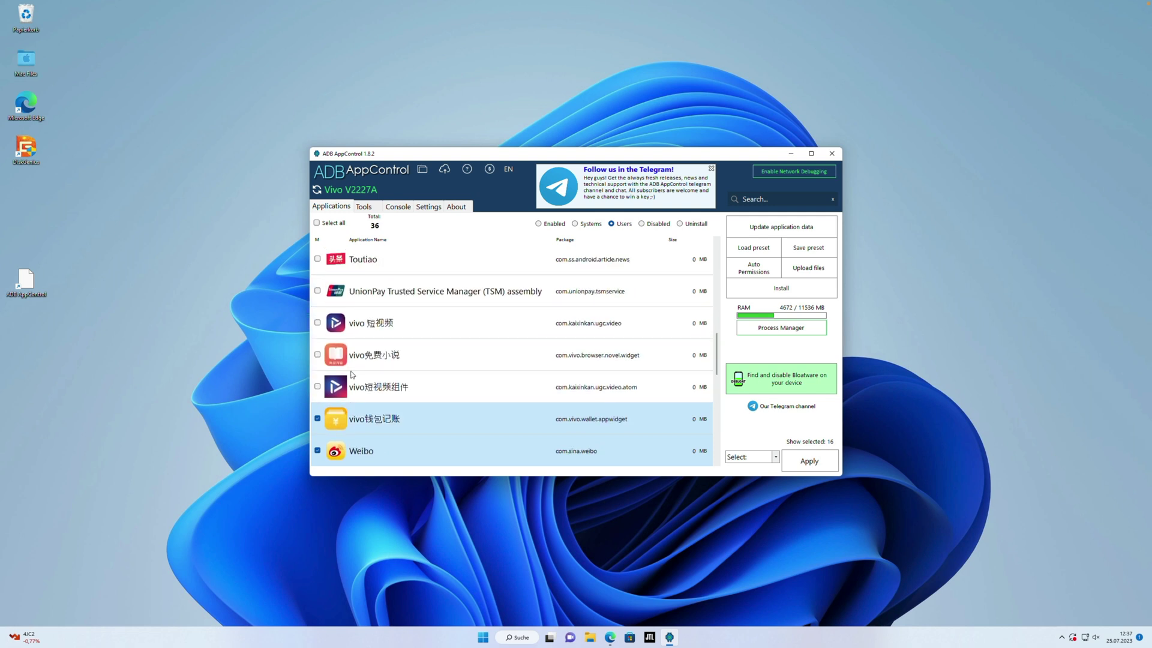
left_click(318, 387)
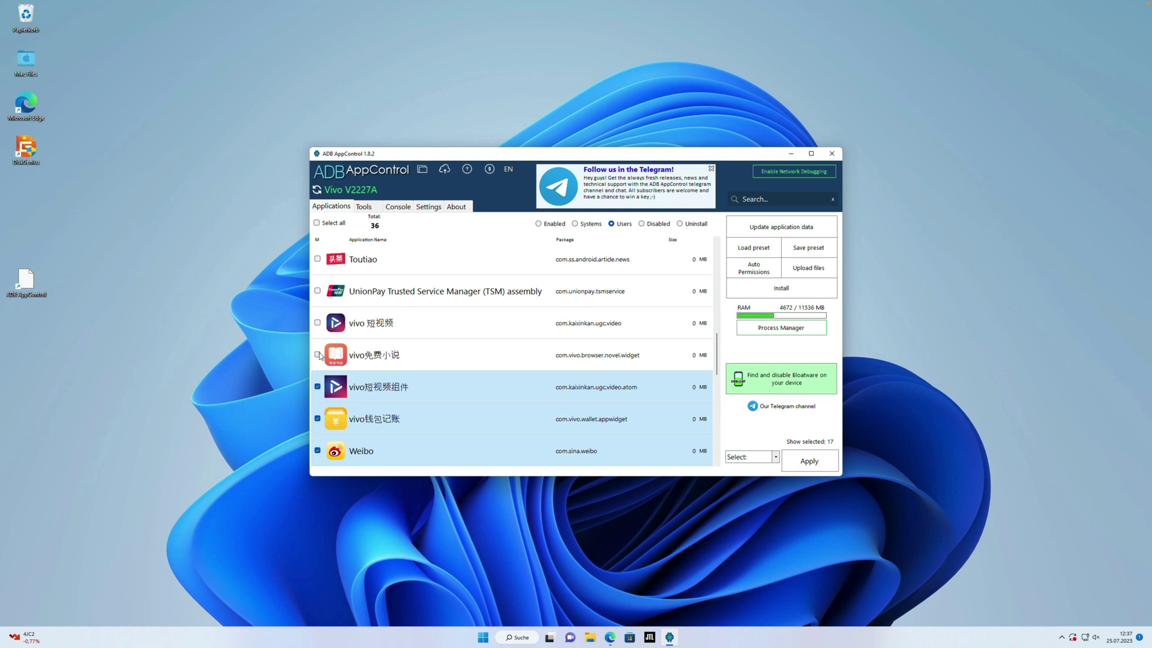
left_click(318, 355)
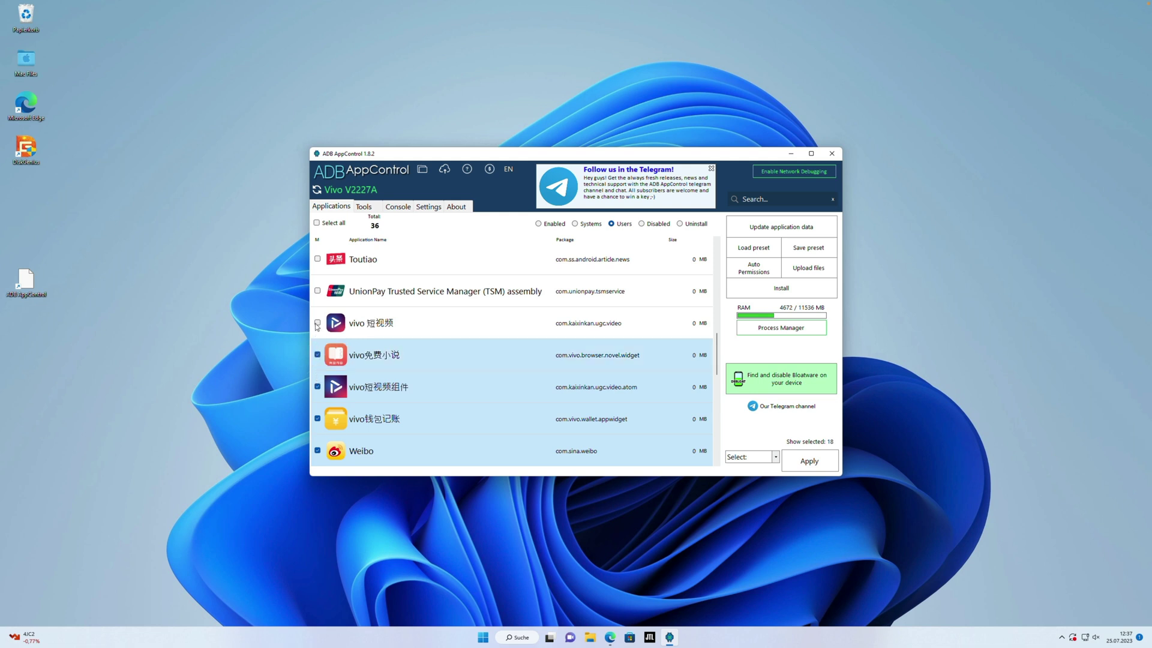
left_click(318, 323)
Step: Tick UnionPay Trusted Service Manager, Toutiao, PDD, MiniGameCenter, Kuaishou and Jovi InLife
scroll(388, 341, "up", 2)
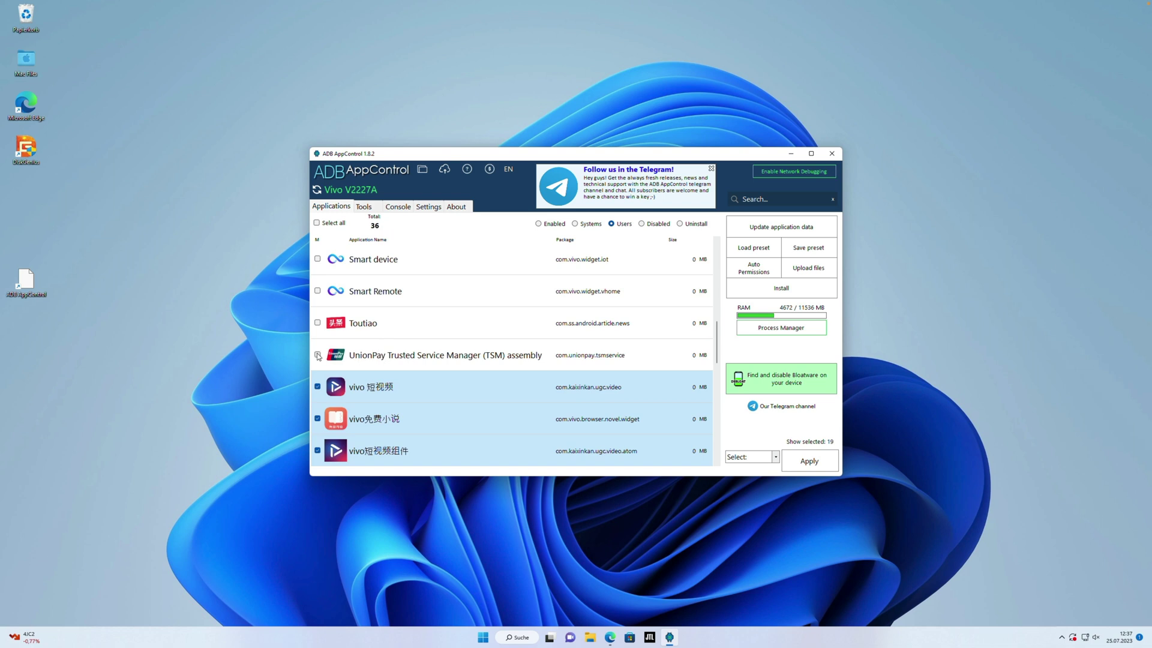
left_click(318, 355)
left_click(318, 323)
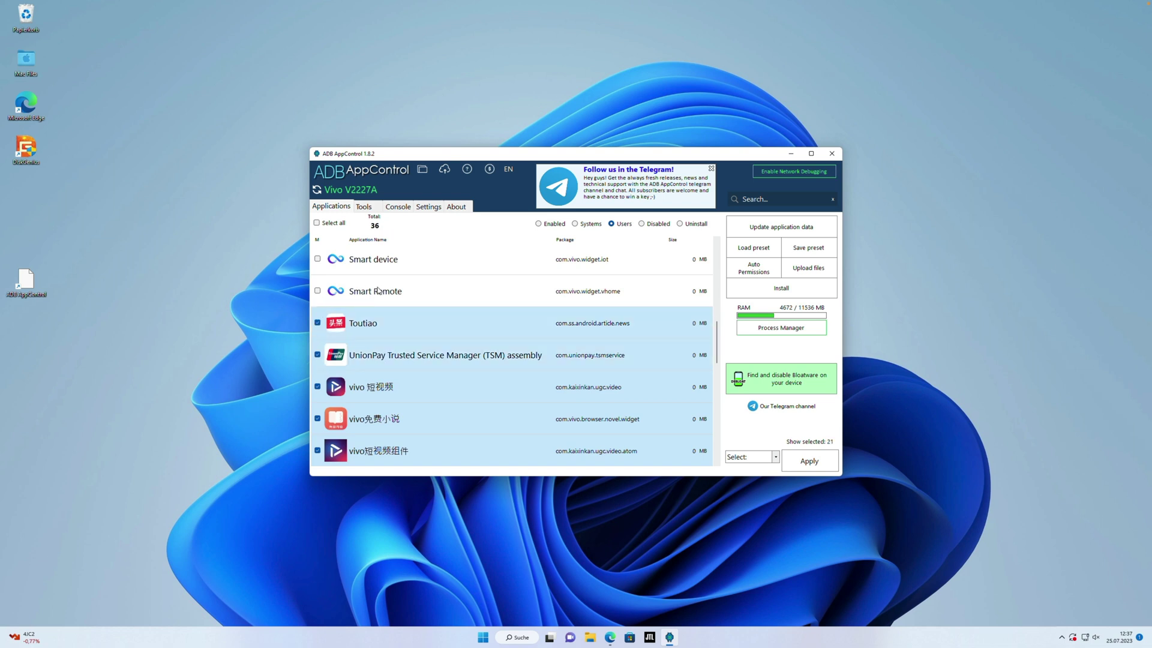
scroll(382, 327, "up", 1)
scroll(381, 355, "up", 3)
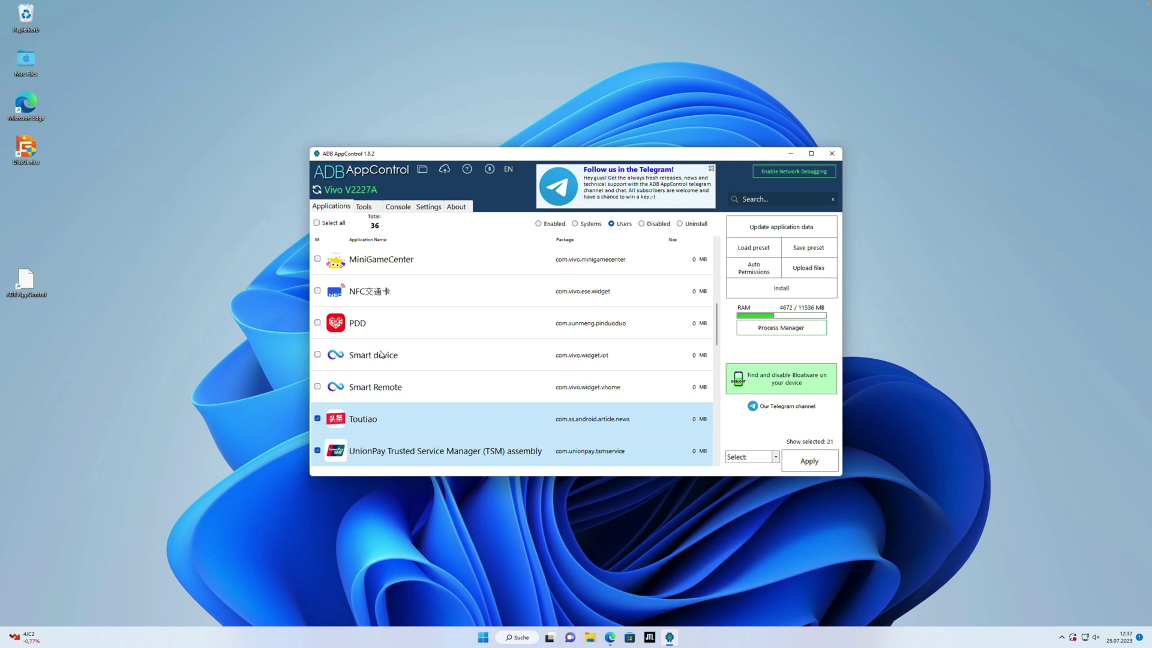
left_click(318, 355)
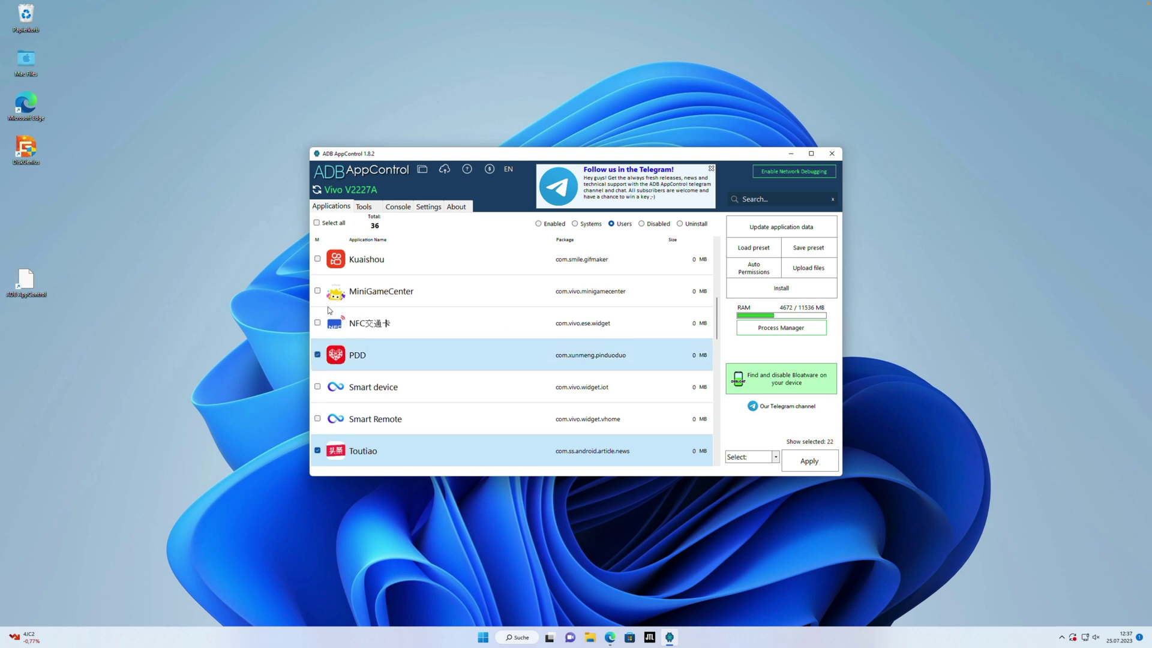
left_click(318, 292)
scroll(338, 330, "up", 2)
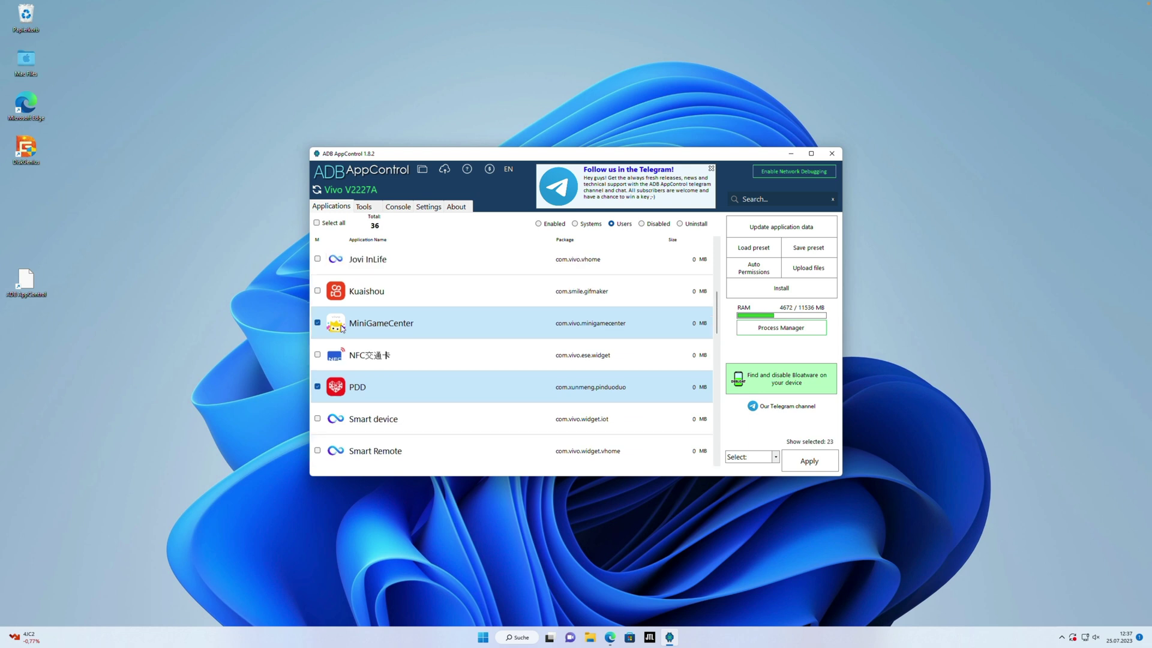
left_click(318, 323)
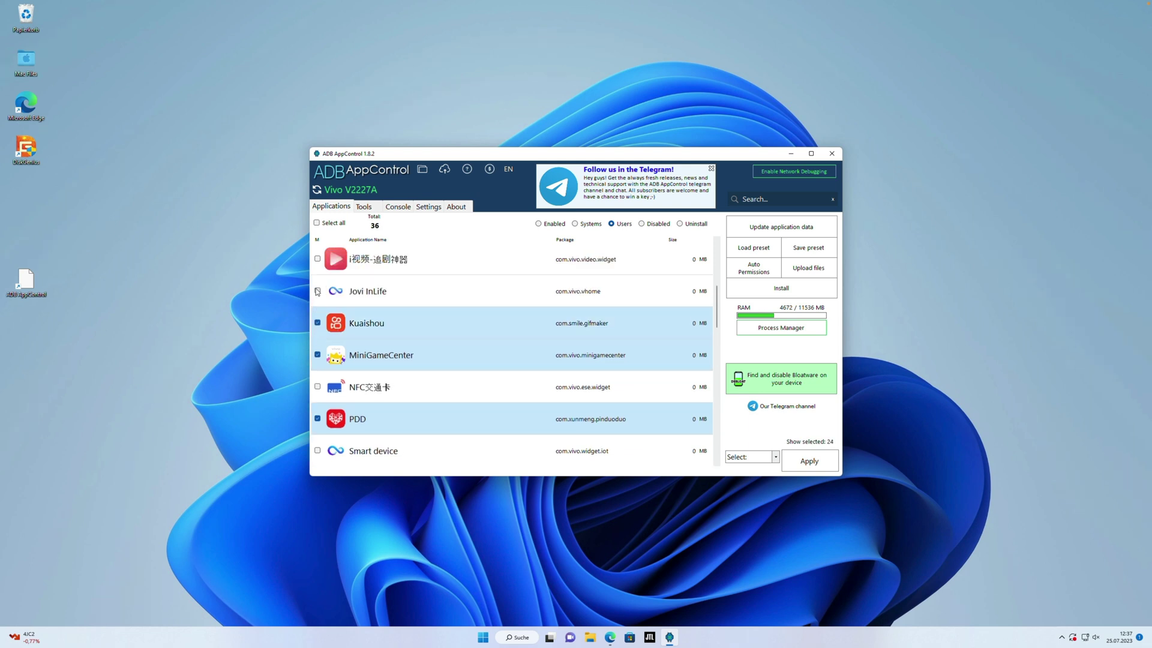
left_click(318, 291)
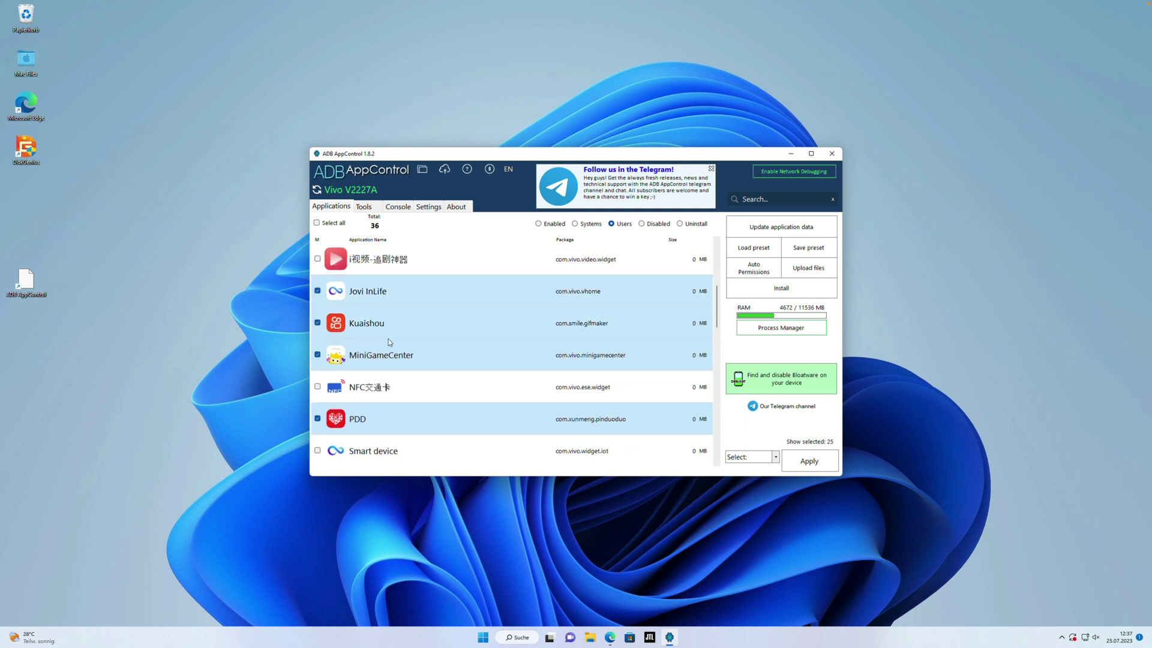
Step: Tick i视频, Health code, Baidu, Amap and Alipay, bringing the selection to 30
scroll(390, 342, "up", 2)
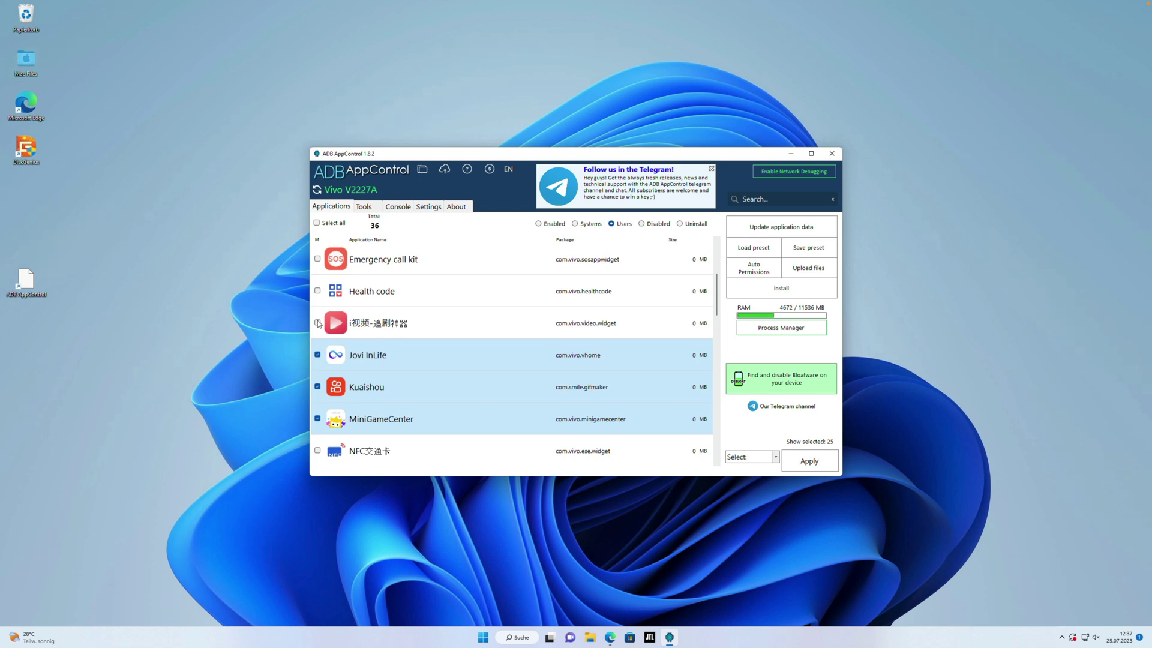
left_click(317, 323)
left_click(317, 291)
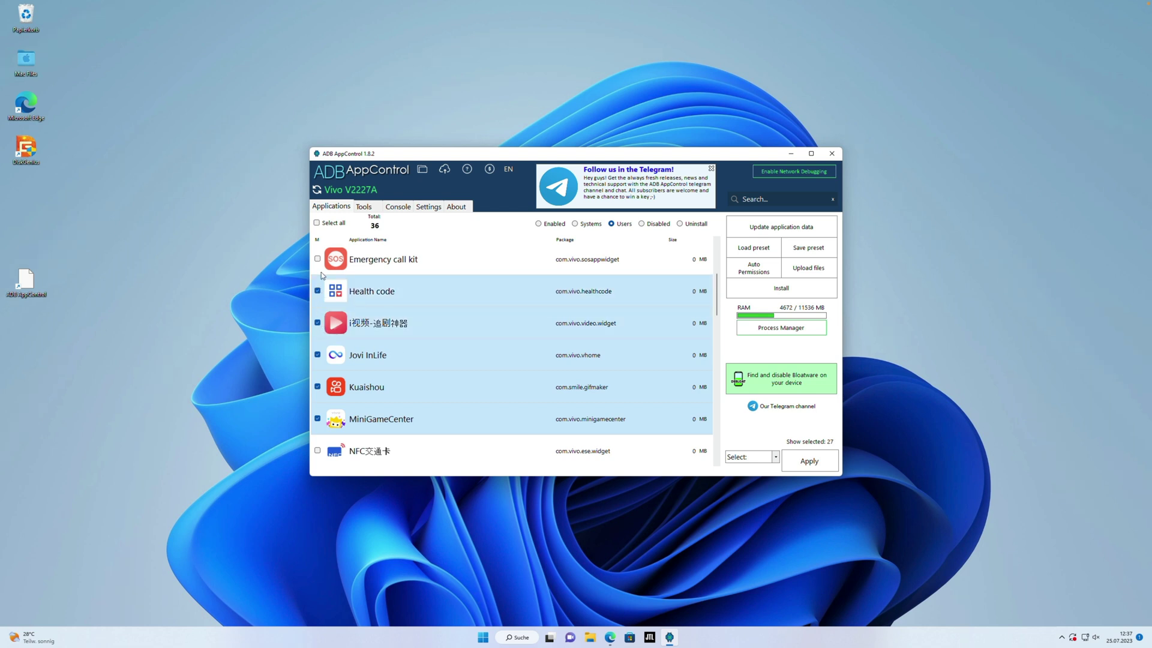
scroll(391, 381, "up", 1)
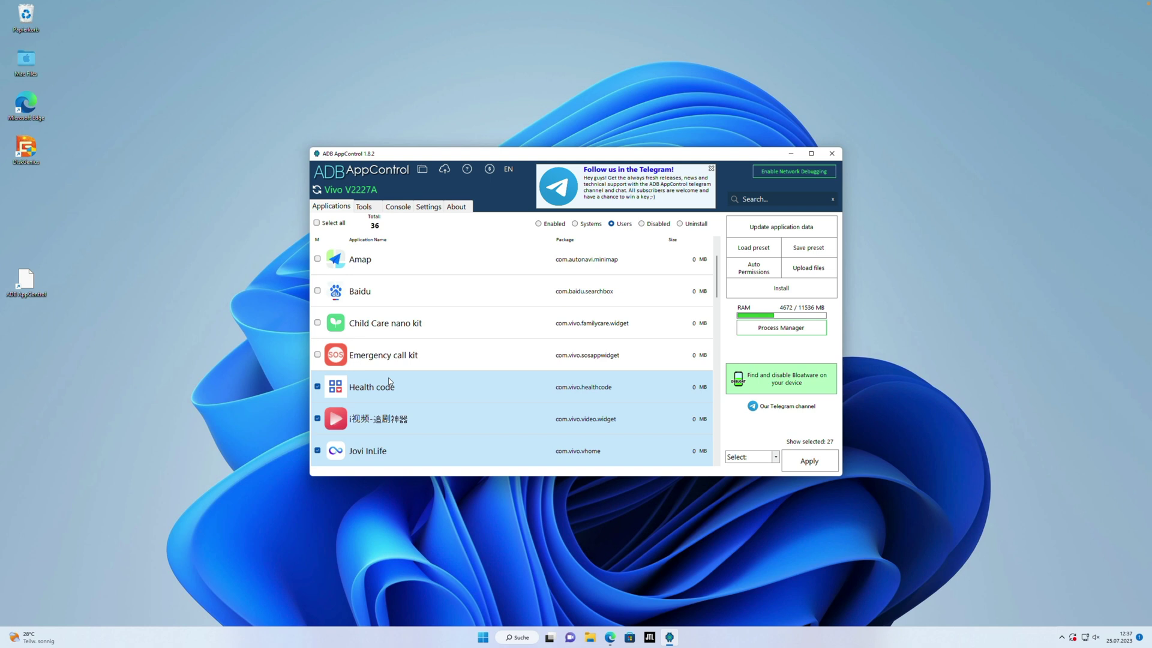
scroll(390, 384, "up", 1)
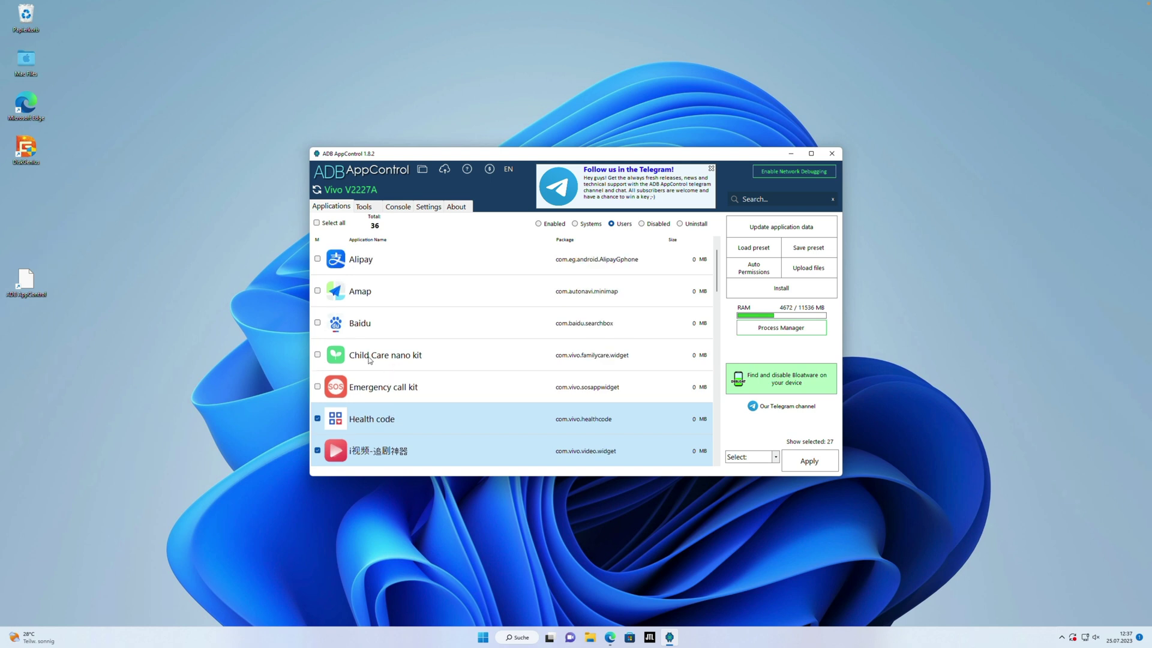
left_click(317, 322)
left_click(317, 291)
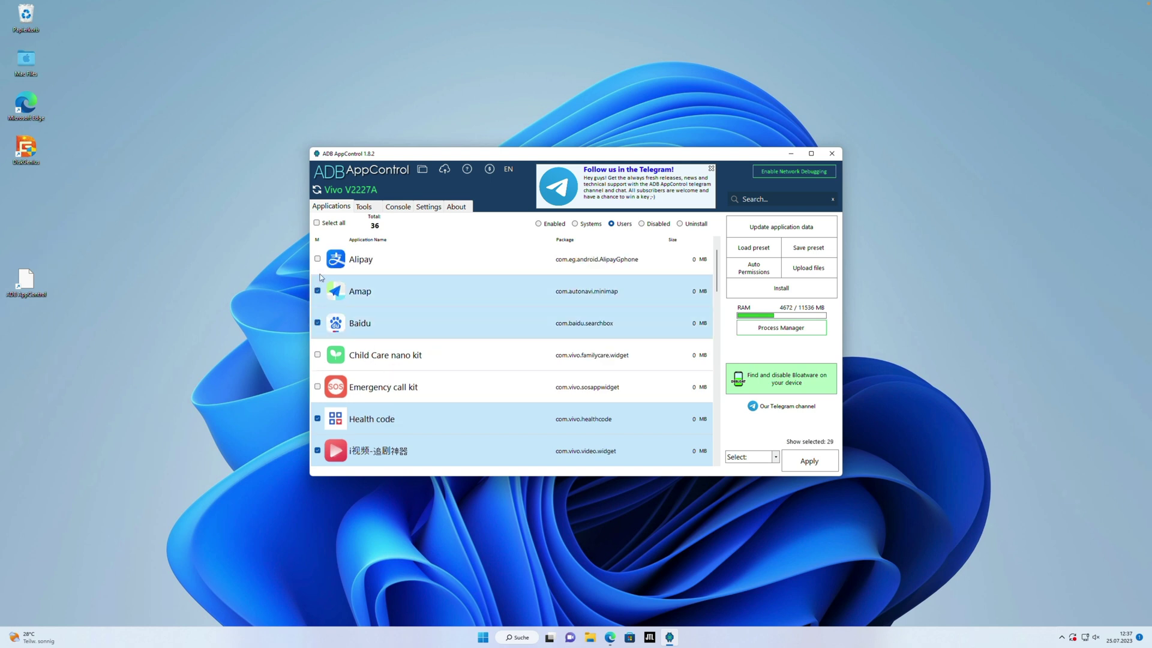
left_click(318, 260)
scroll(364, 312, "up", 1)
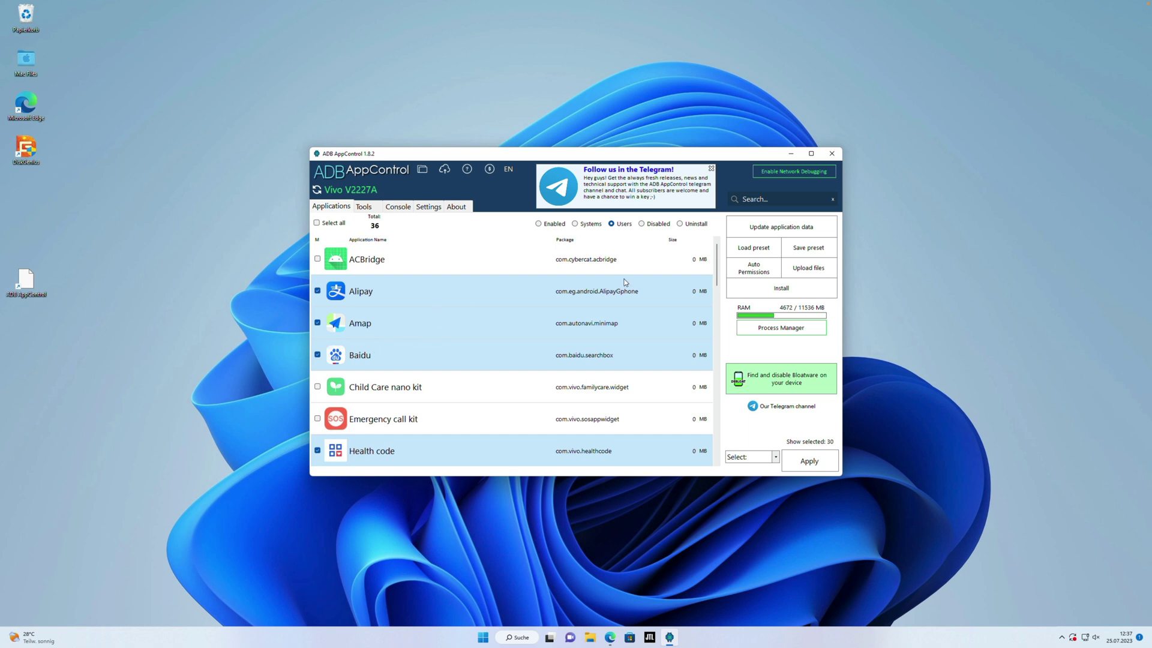
Step: Uninstall the 30 ticked apps with the Uninstall action, declining the APK backup
left_click(775, 458)
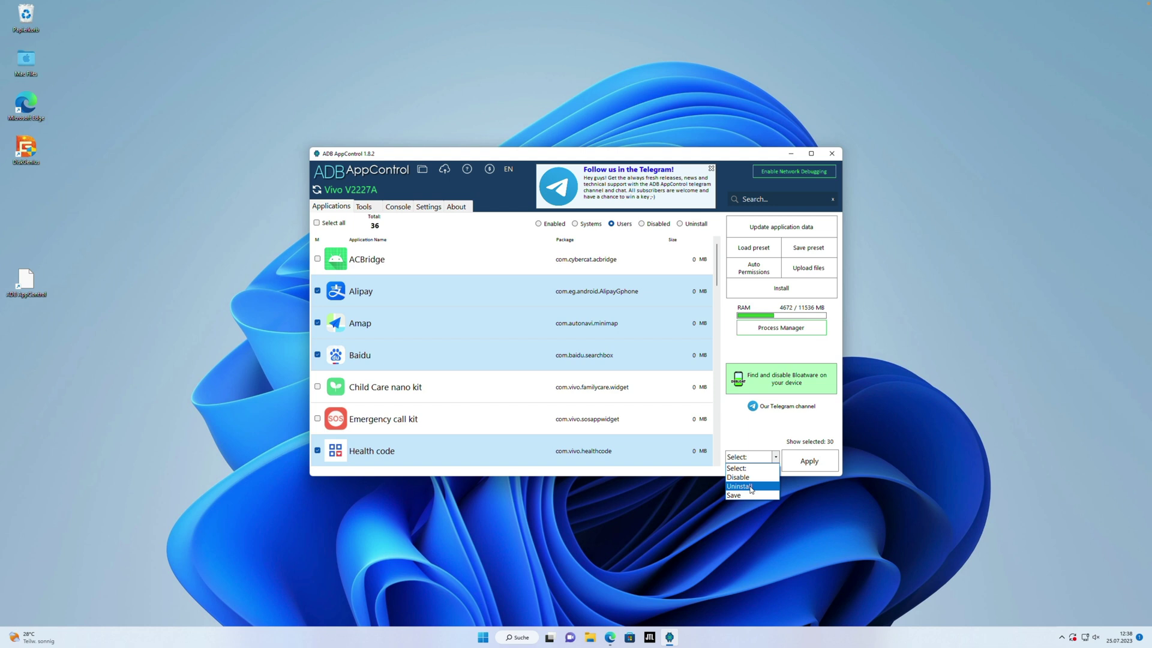
left_click(750, 486)
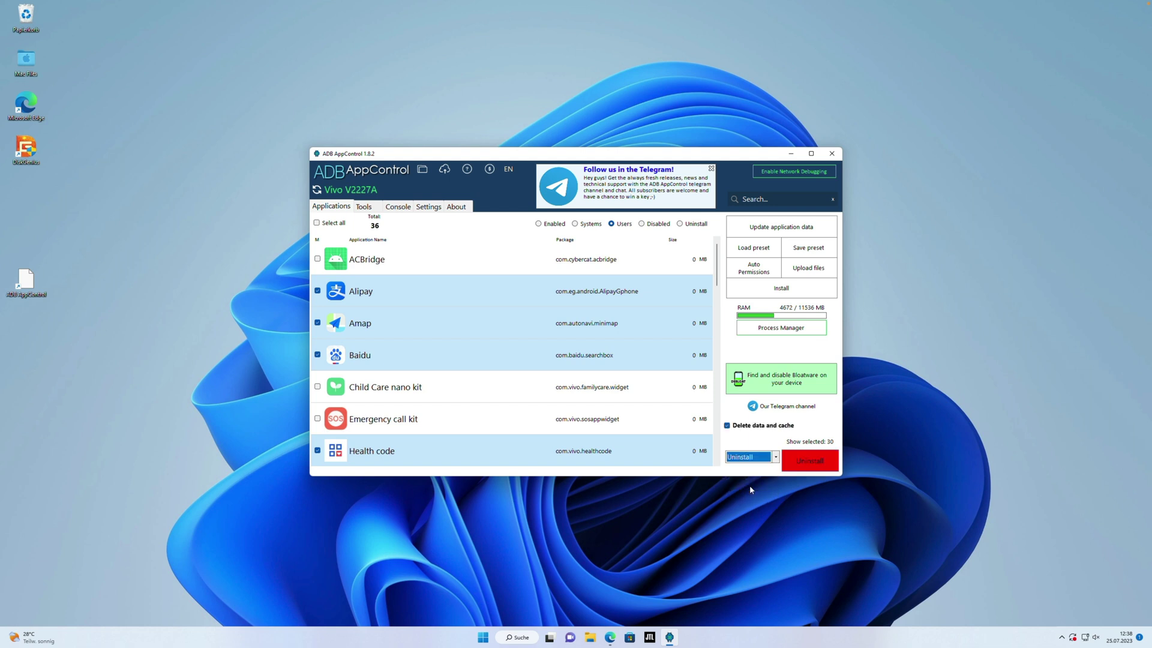
left_click(811, 462)
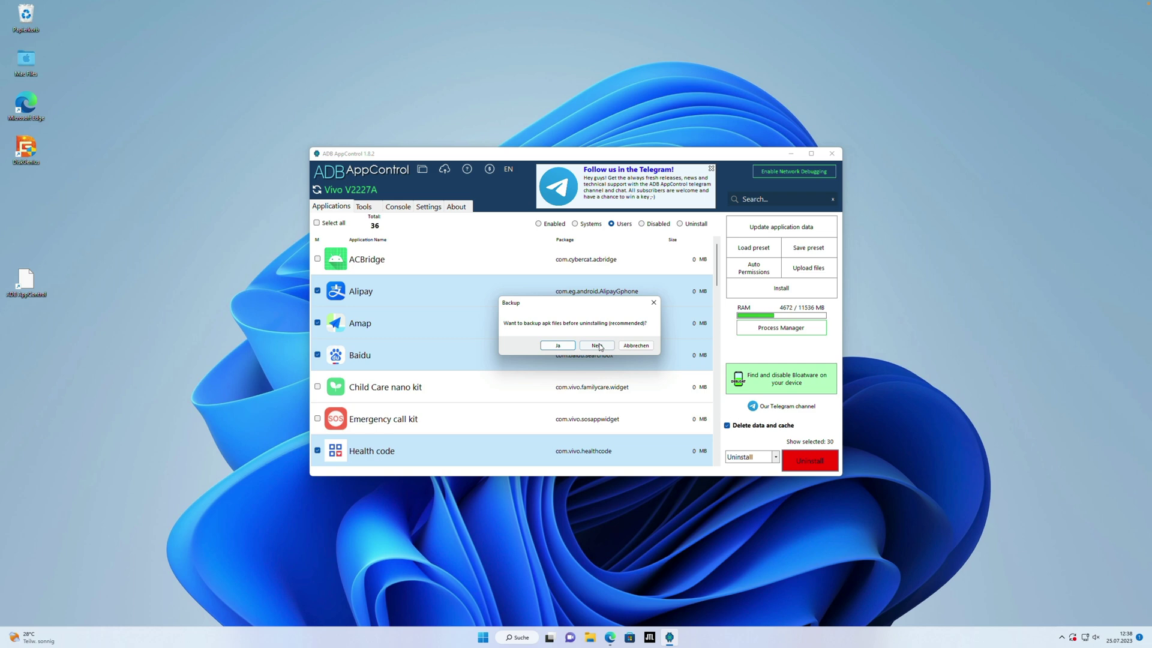
left_click(597, 346)
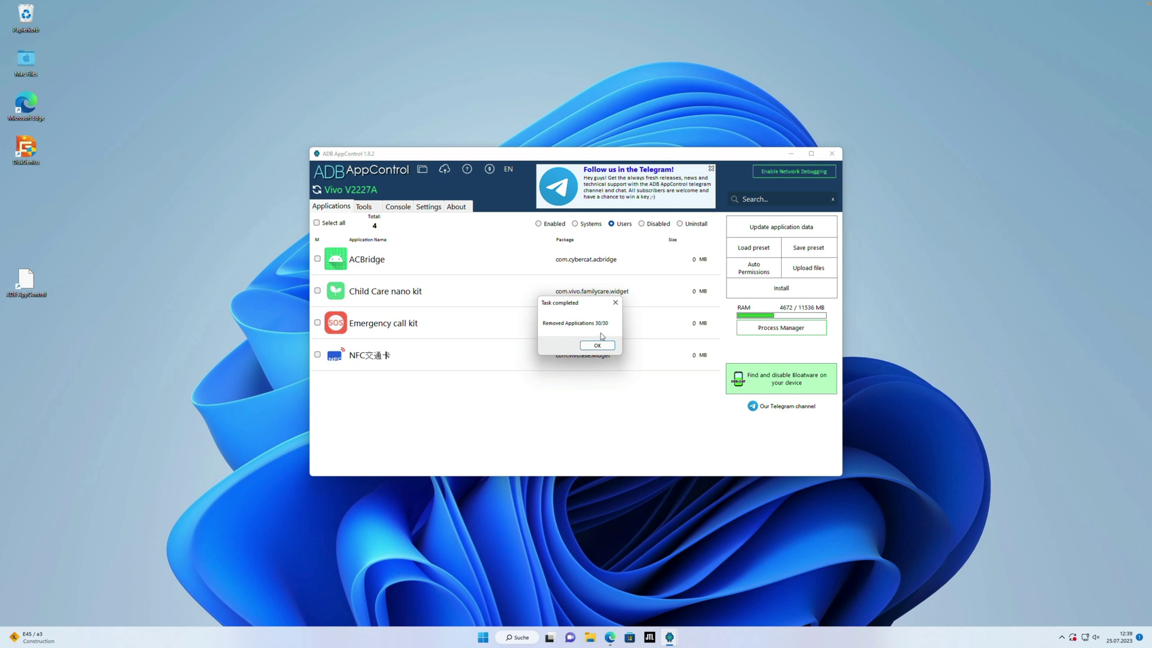
left_click(598, 346)
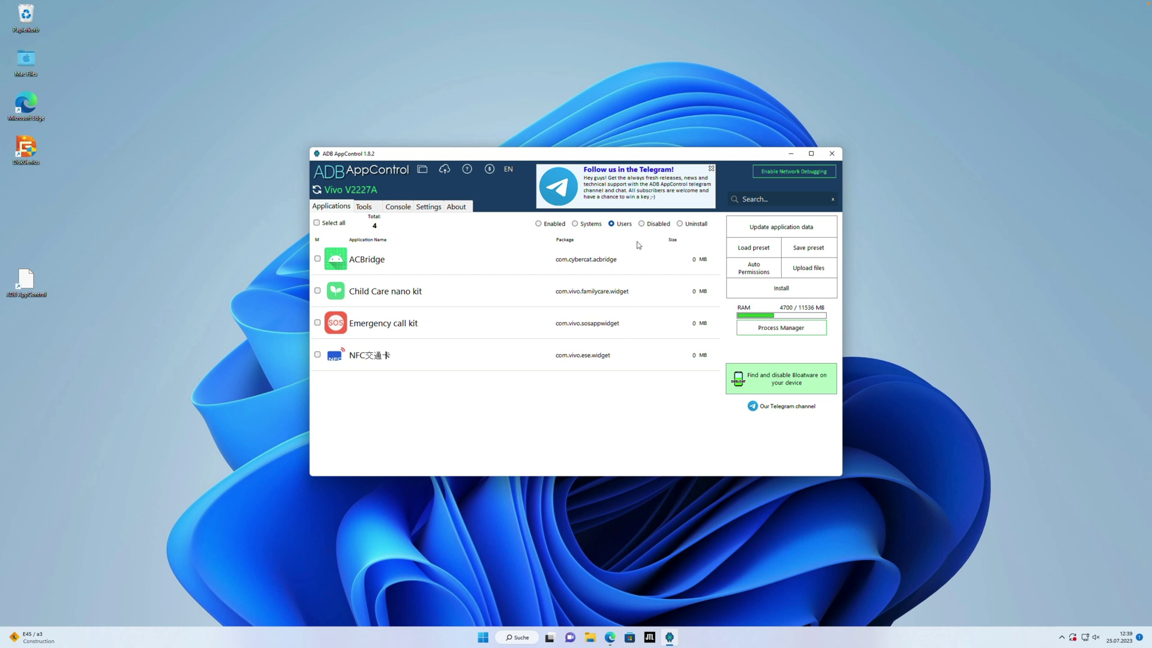
Step: Switch the filter from Users to Enabled, listing all 352 apps including system ones
left_click(580, 226)
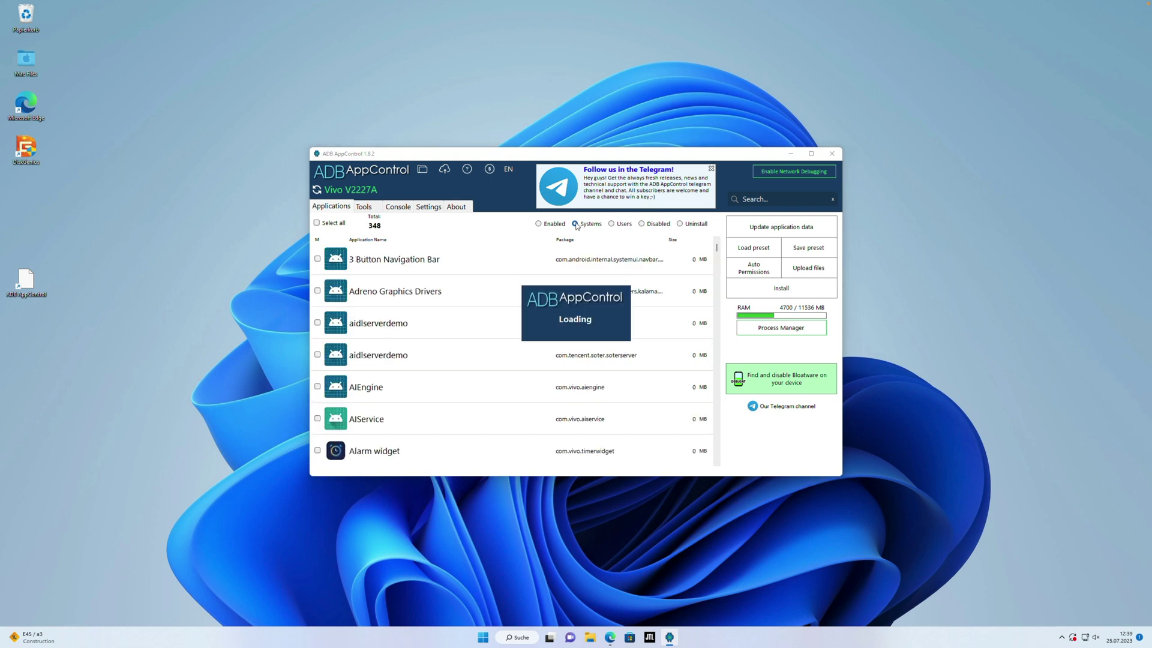
left_click(540, 224)
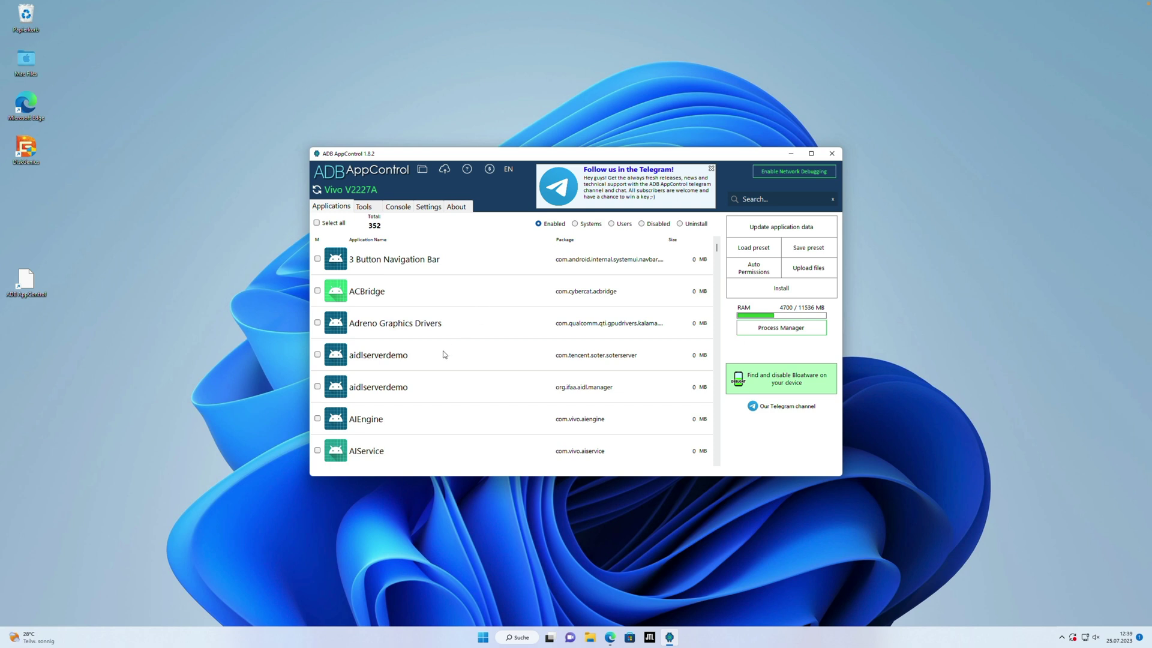
scroll(444, 354, "down", 4)
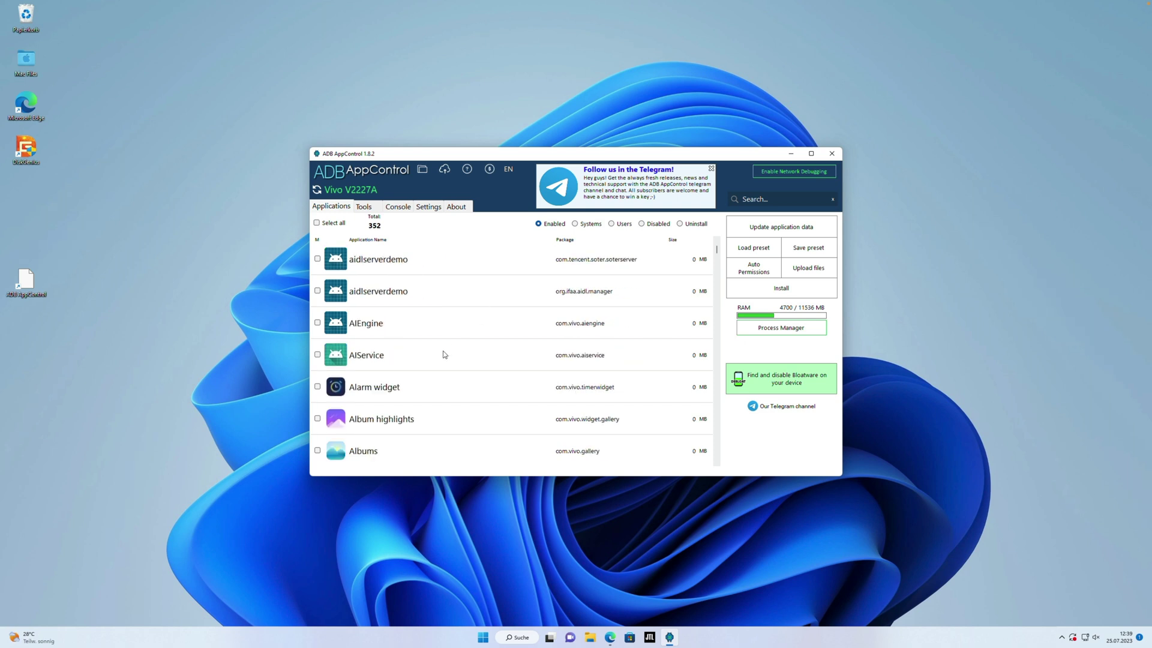
scroll(444, 354, "down", 1)
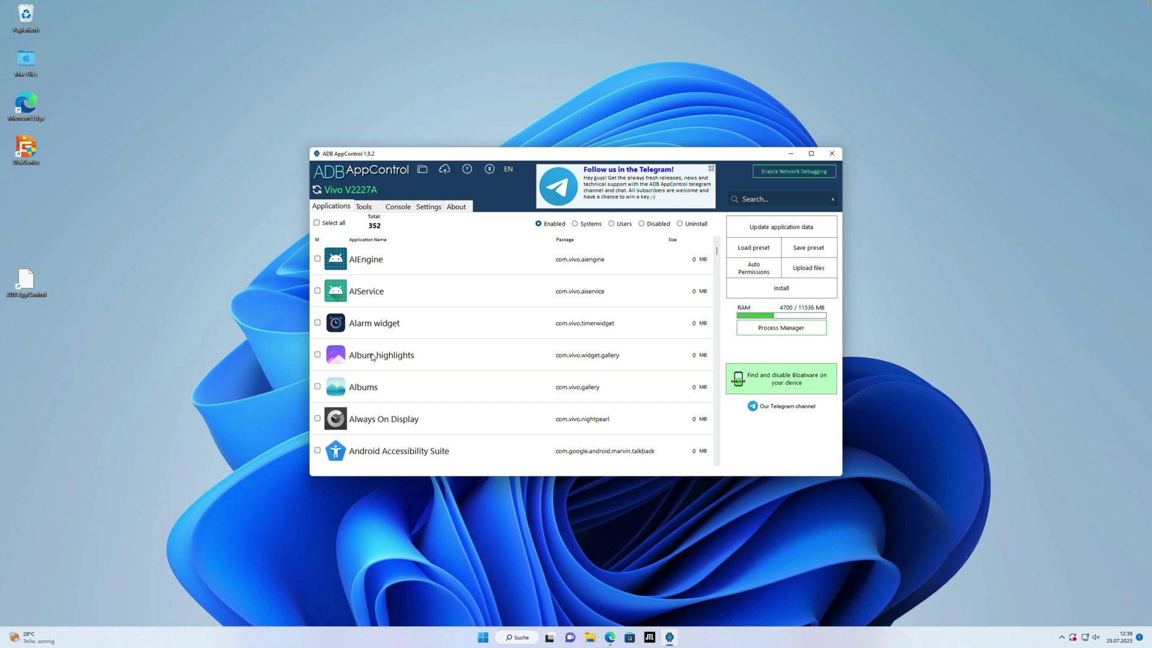
Step: Search 'widge', tick Origin Player, Health kit, Clean up acceleration components and Timer kit, then choose Uninstall
type("widget")
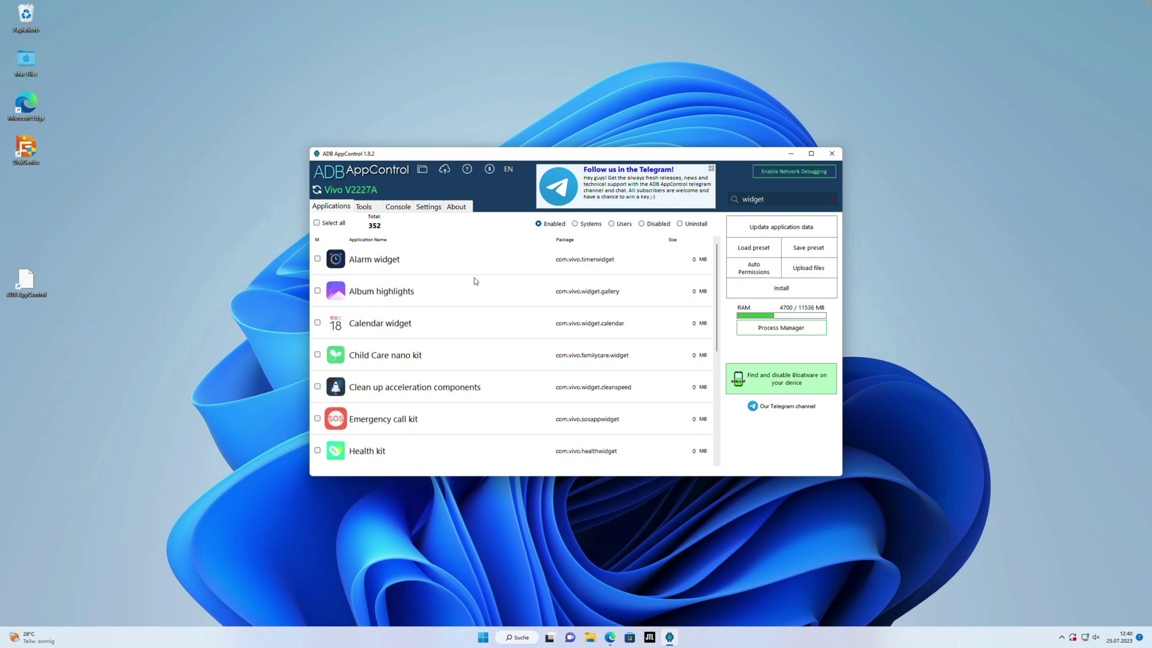
scroll(437, 348, "down", 3)
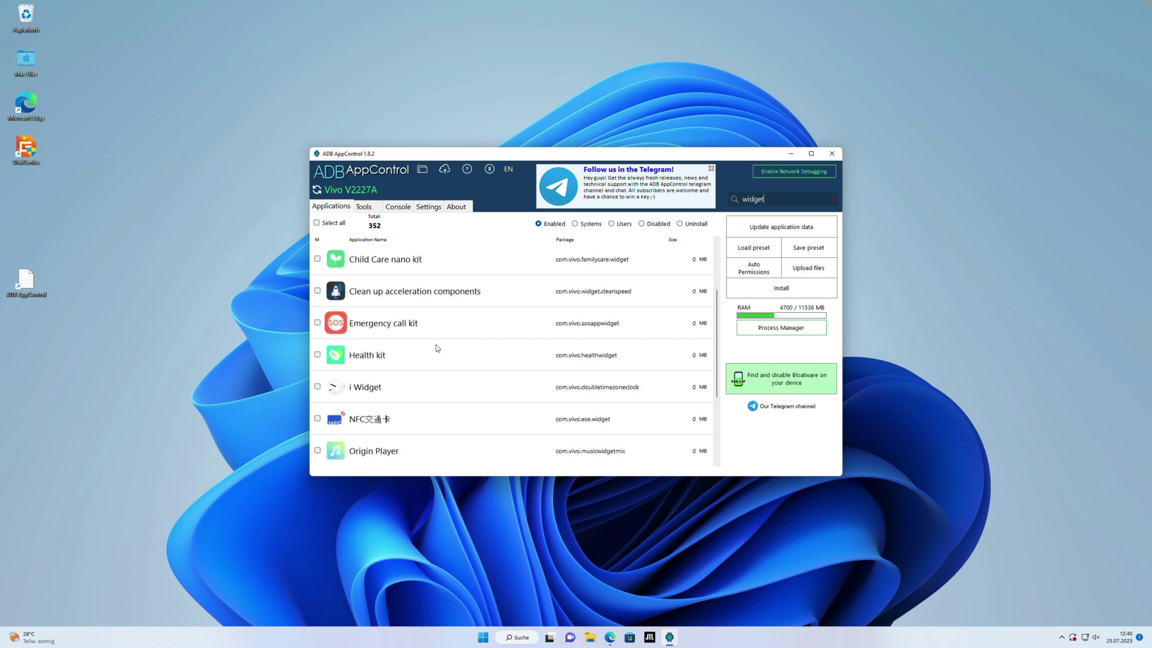
scroll(436, 347, "down", 2)
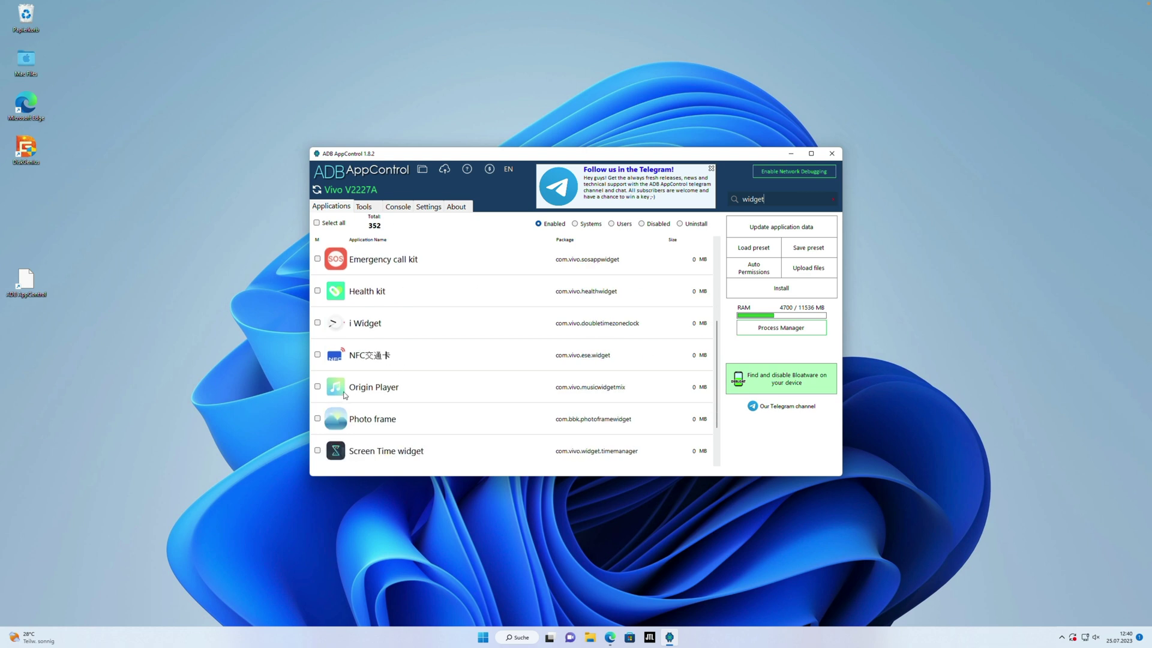
left_click(318, 387)
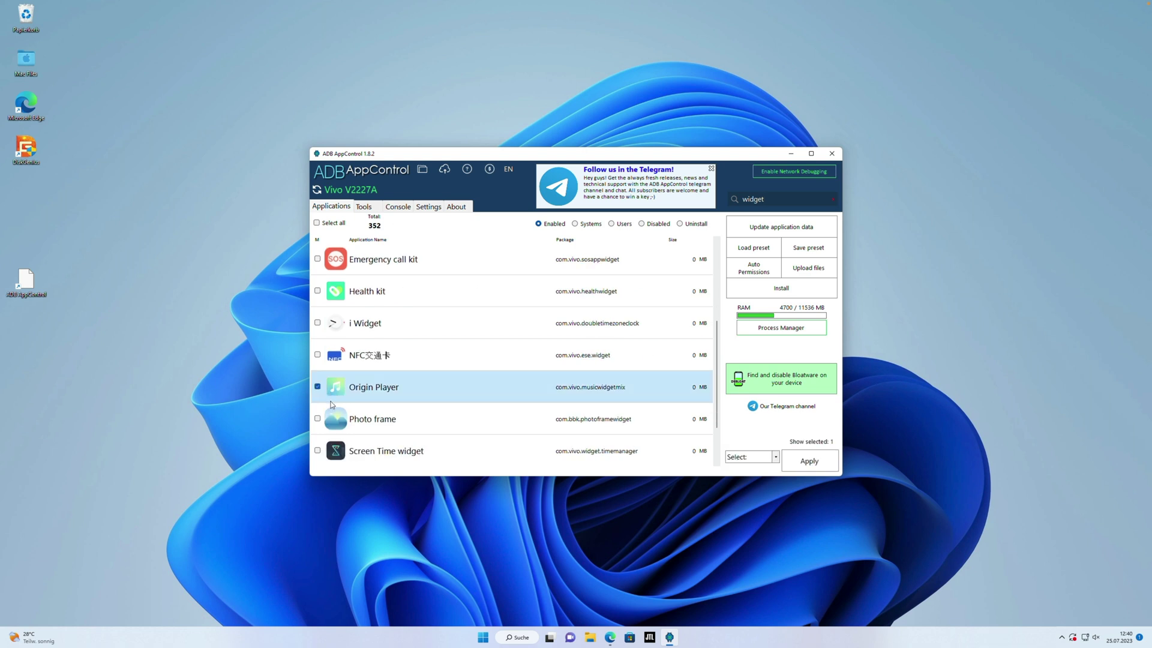
scroll(331, 405, "up", 2)
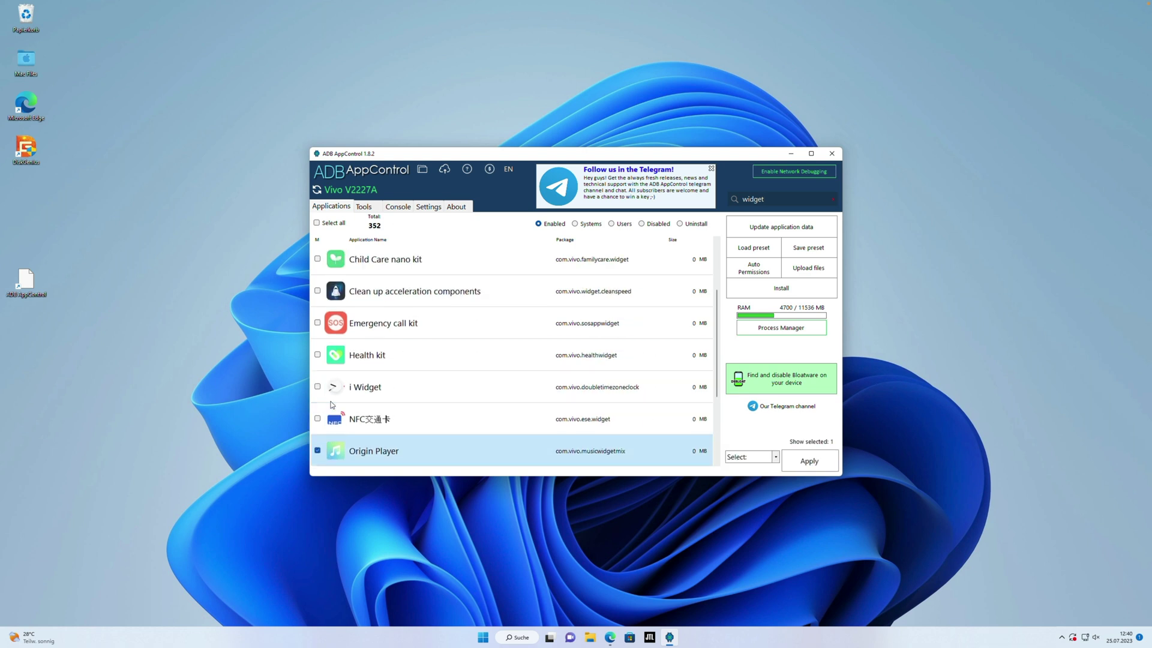
left_click(321, 363)
scroll(322, 366, "up", 1)
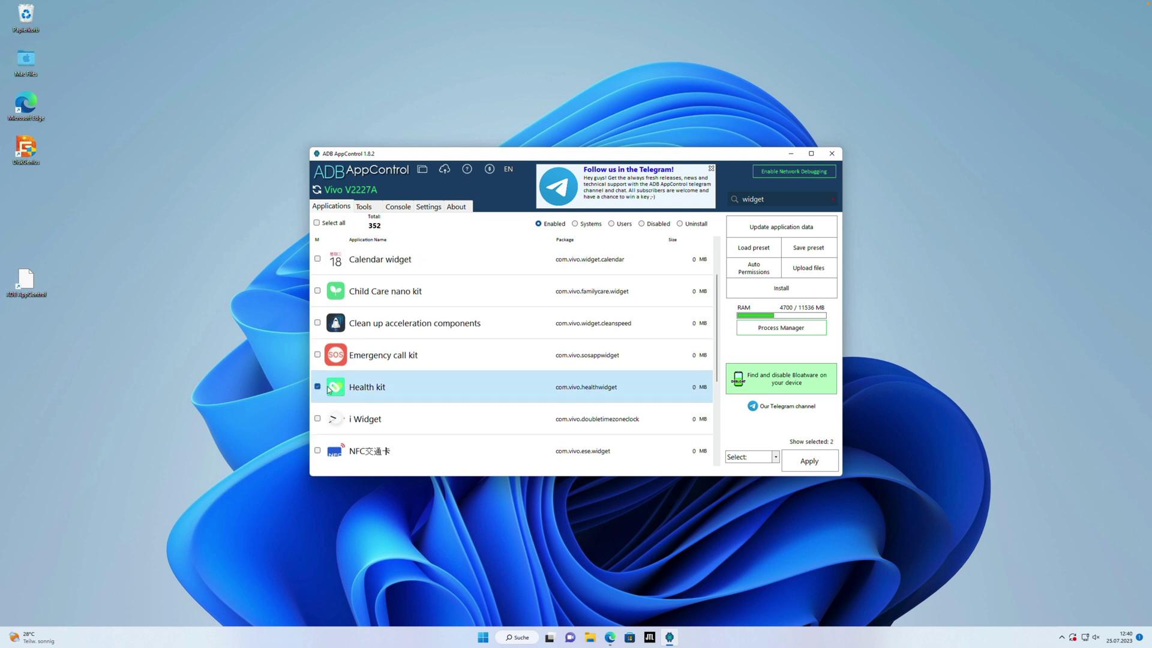
left_click(318, 324)
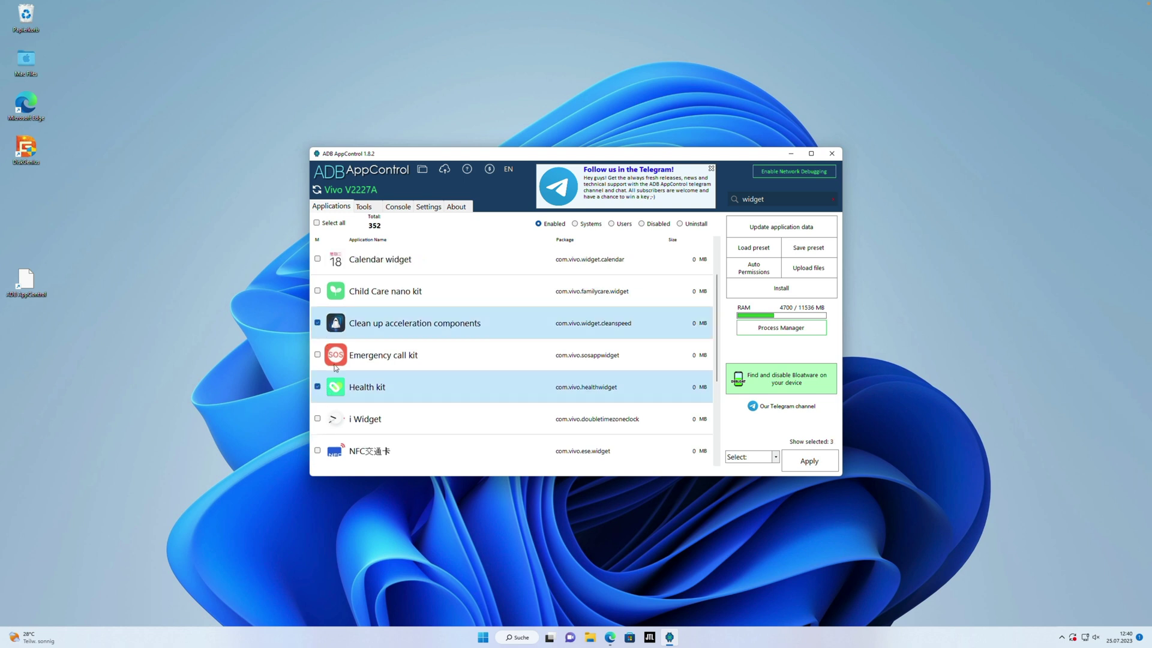
scroll(377, 376, "down", 6)
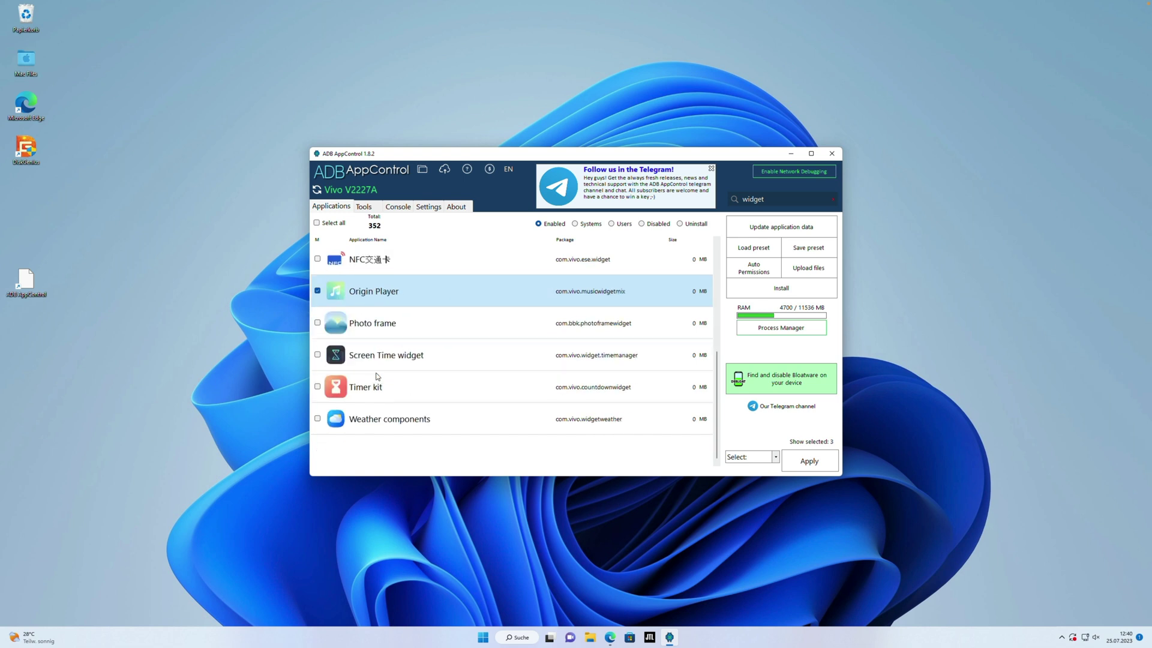
left_click(318, 386)
left_click(776, 457)
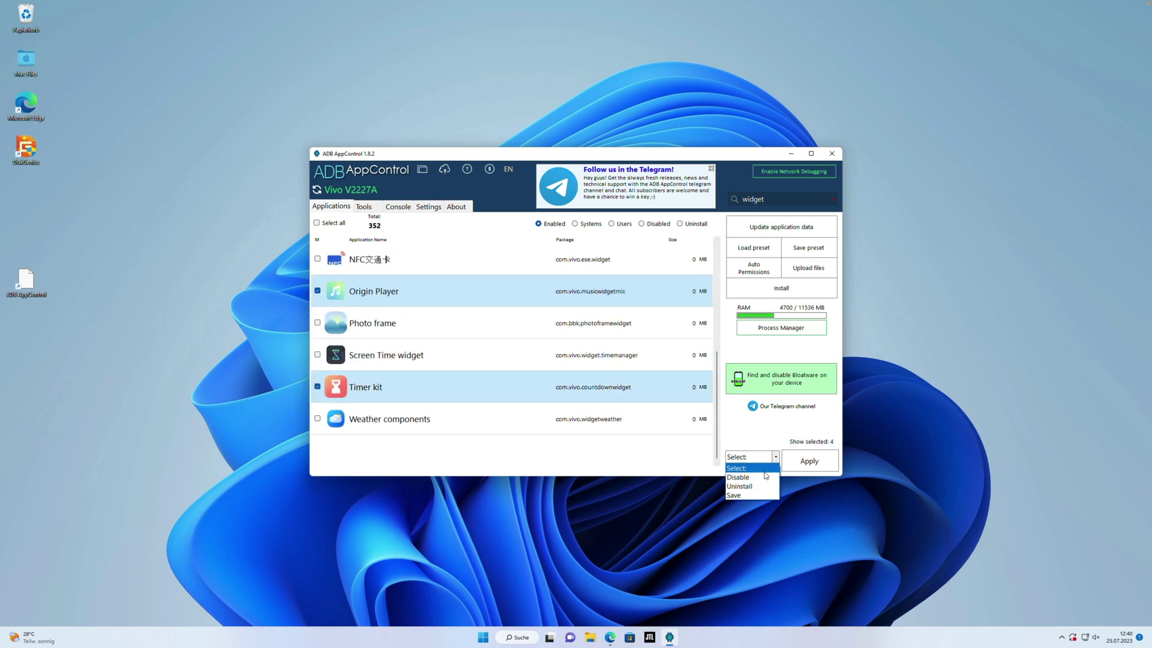
left_click(754, 487)
Step: Uninstall the four selected apps, accepting the system-app warning and skipping the backup
left_click(810, 460)
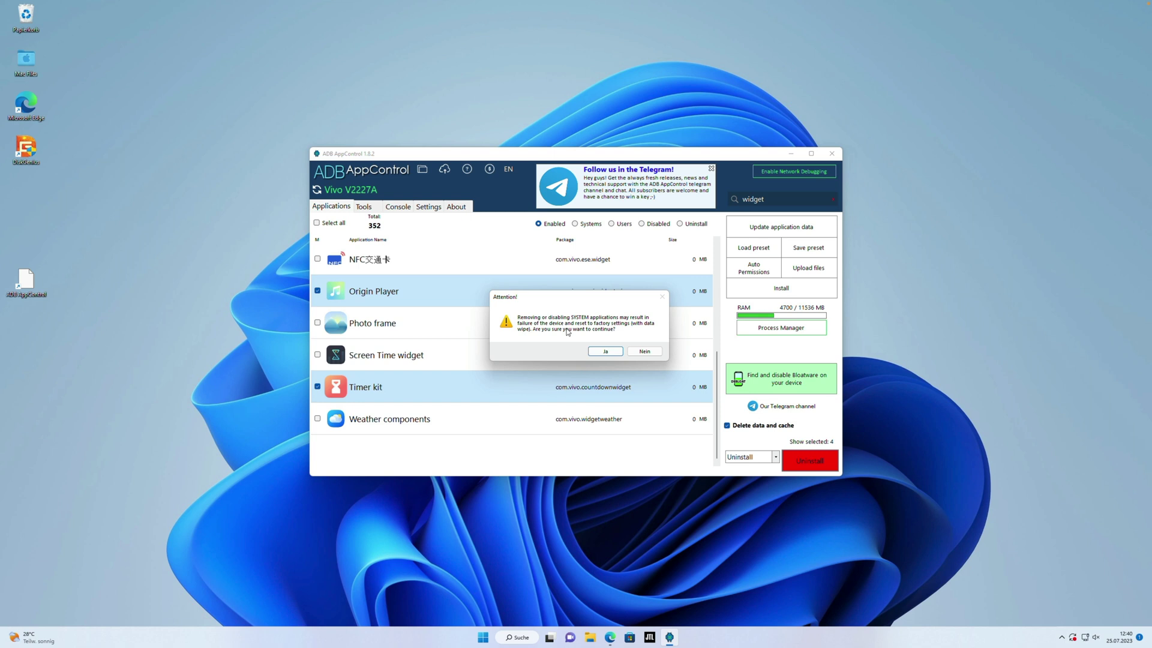
left_click(603, 352)
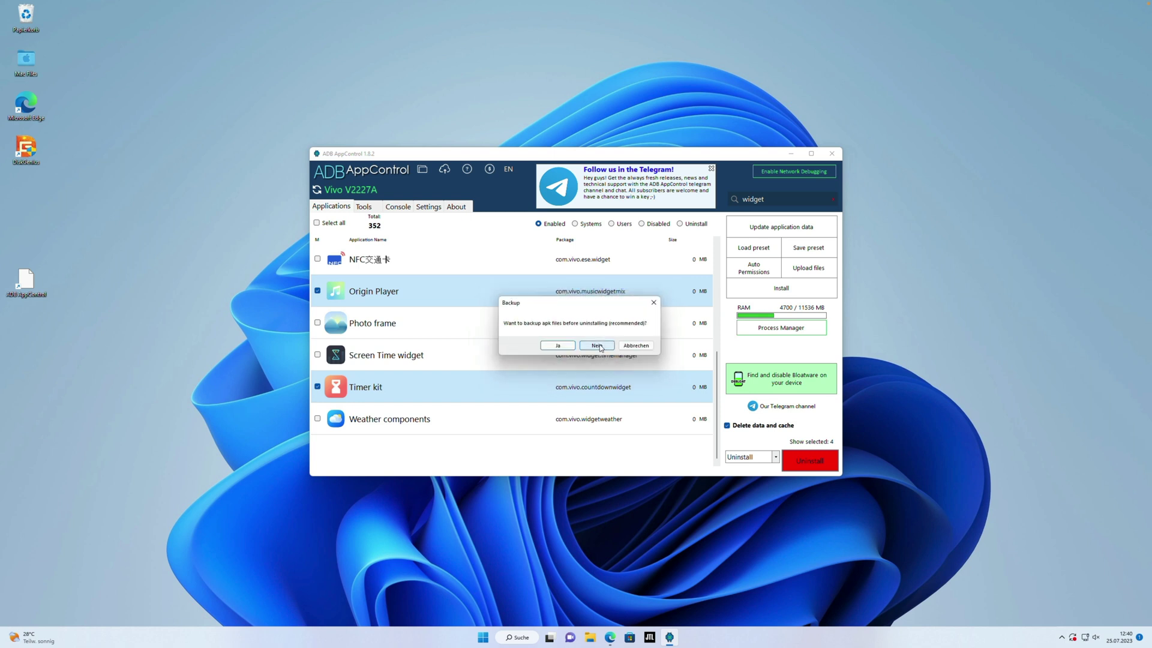
left_click(598, 347)
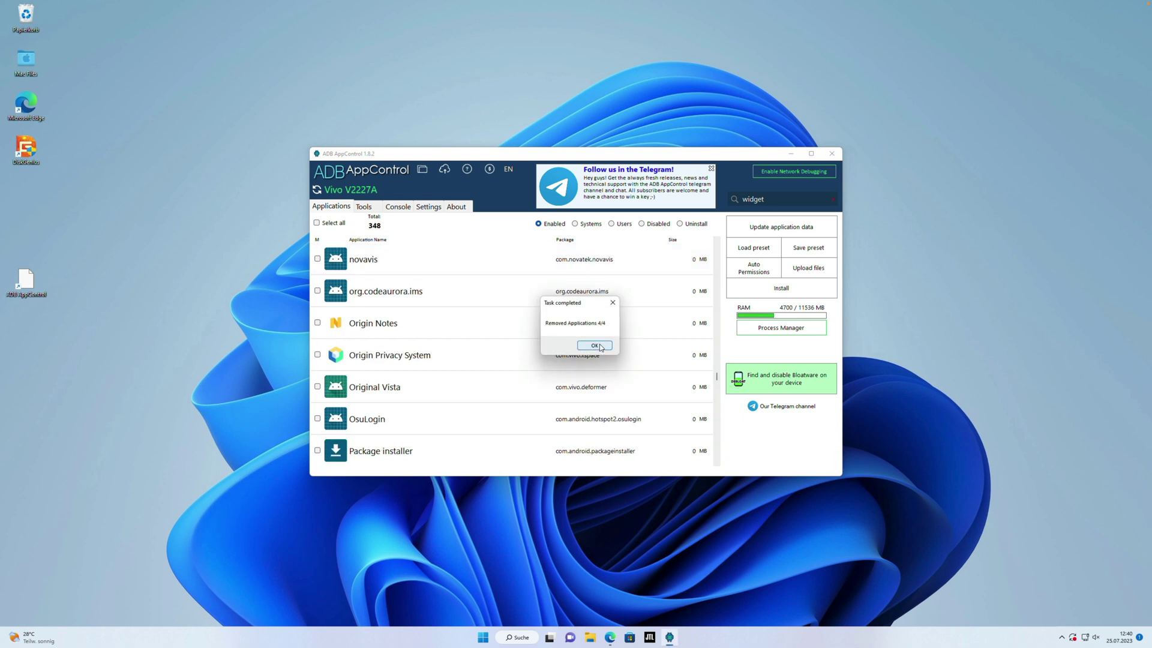
left_click(595, 346)
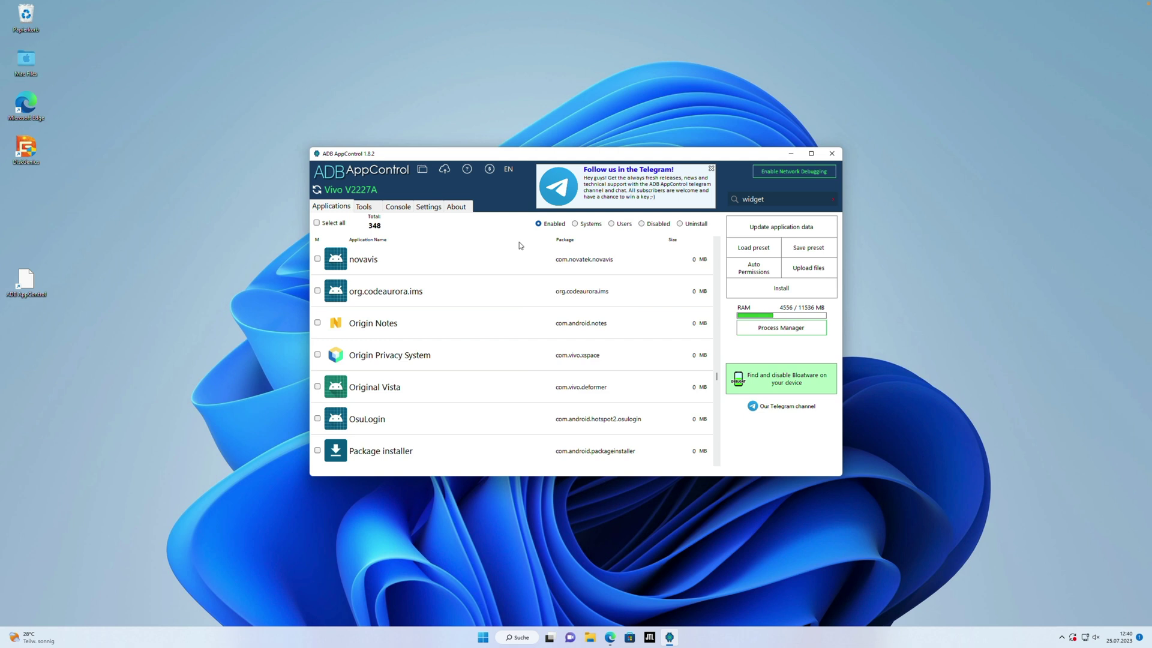
Step: Tick Baidu IME Customized Version, Browser, Calendar, com.vivo.carlauncher and Email for removal
scroll(445, 351, "up", 20)
scroll(375, 351, "down", 2)
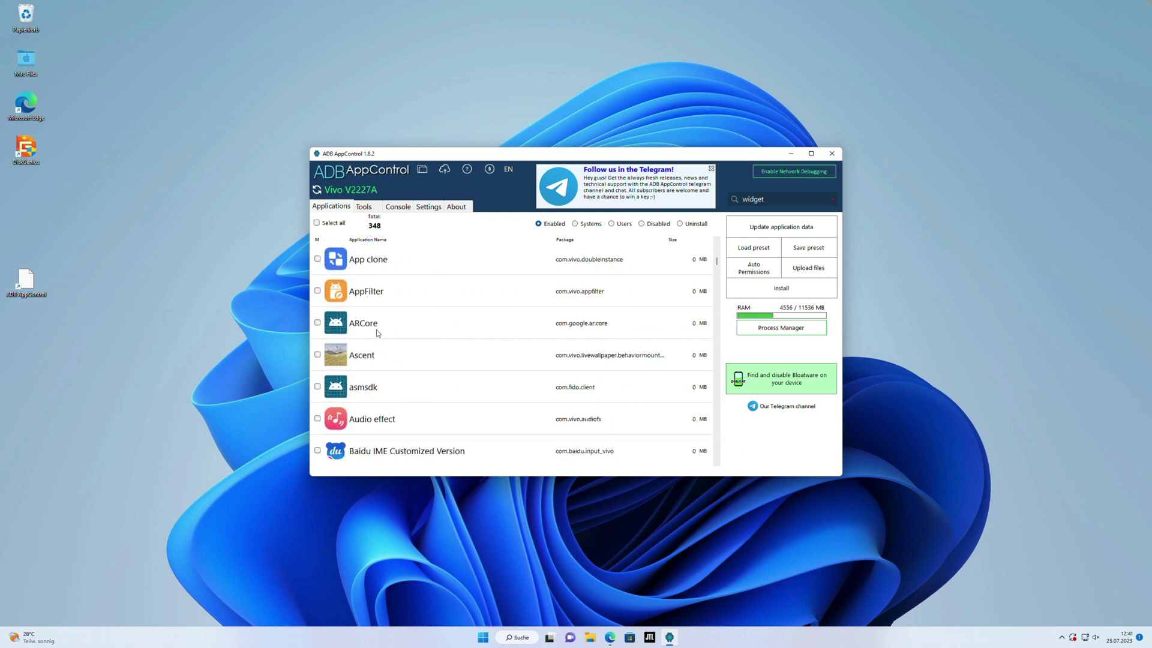
left_click(376, 357)
scroll(376, 357, "down", 1)
scroll(374, 358, "down", 1)
left_click(374, 358)
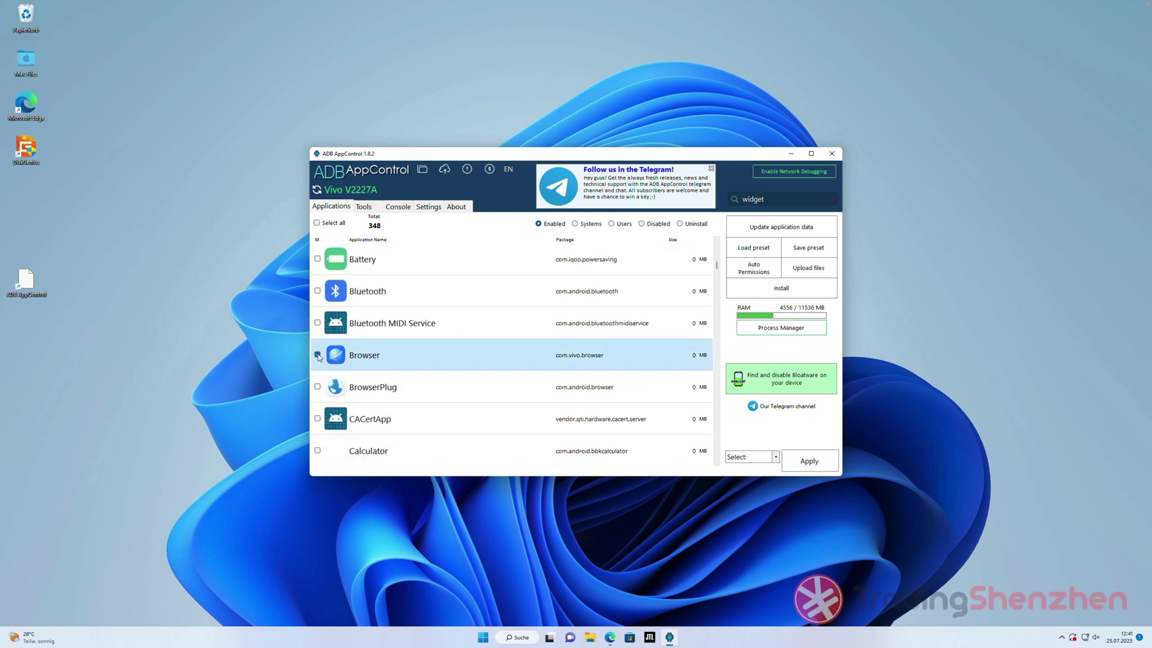
scroll(377, 363, "down", 5)
left_click(318, 324)
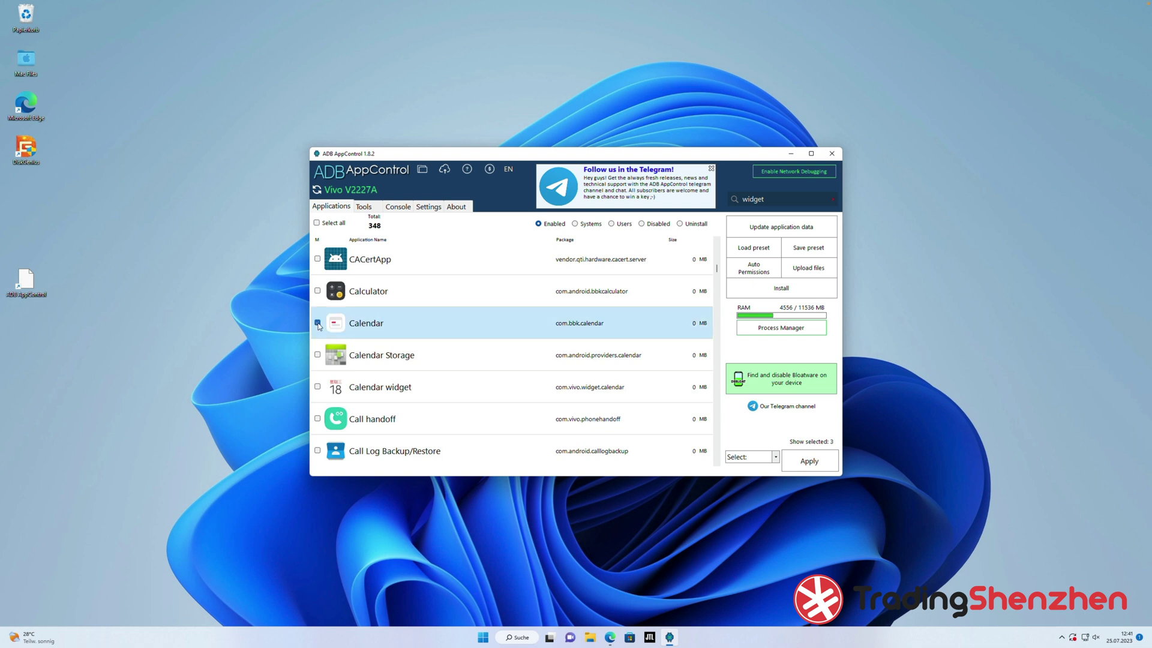
scroll(450, 333, "down", 6)
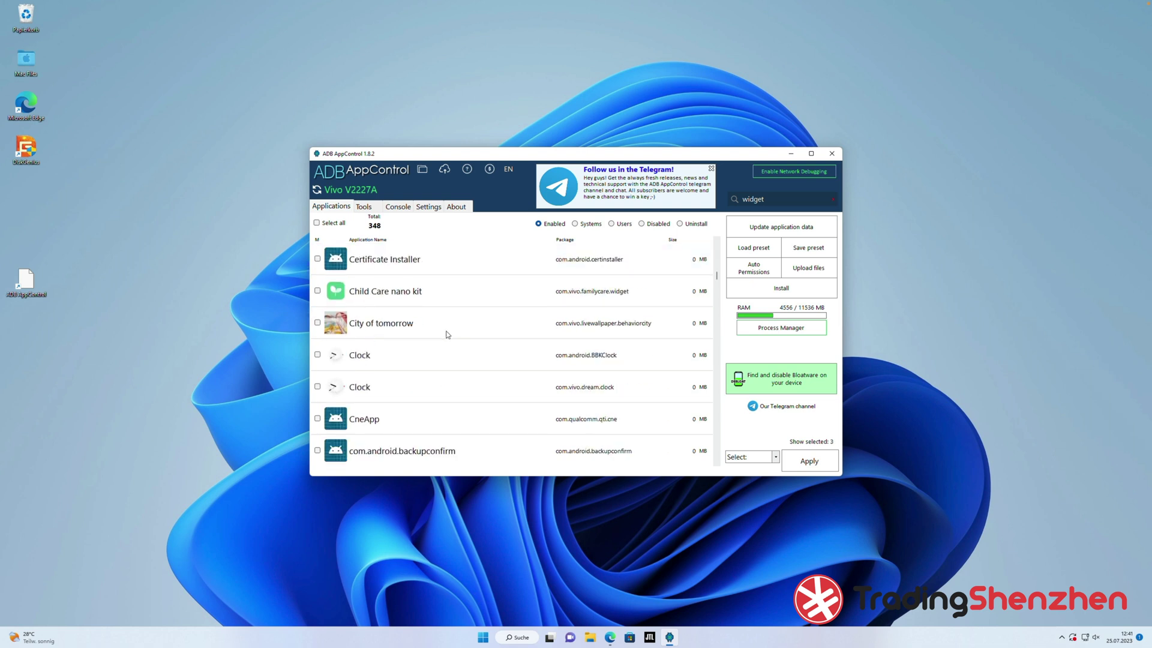
scroll(428, 351, "down", 8)
left_click(318, 291)
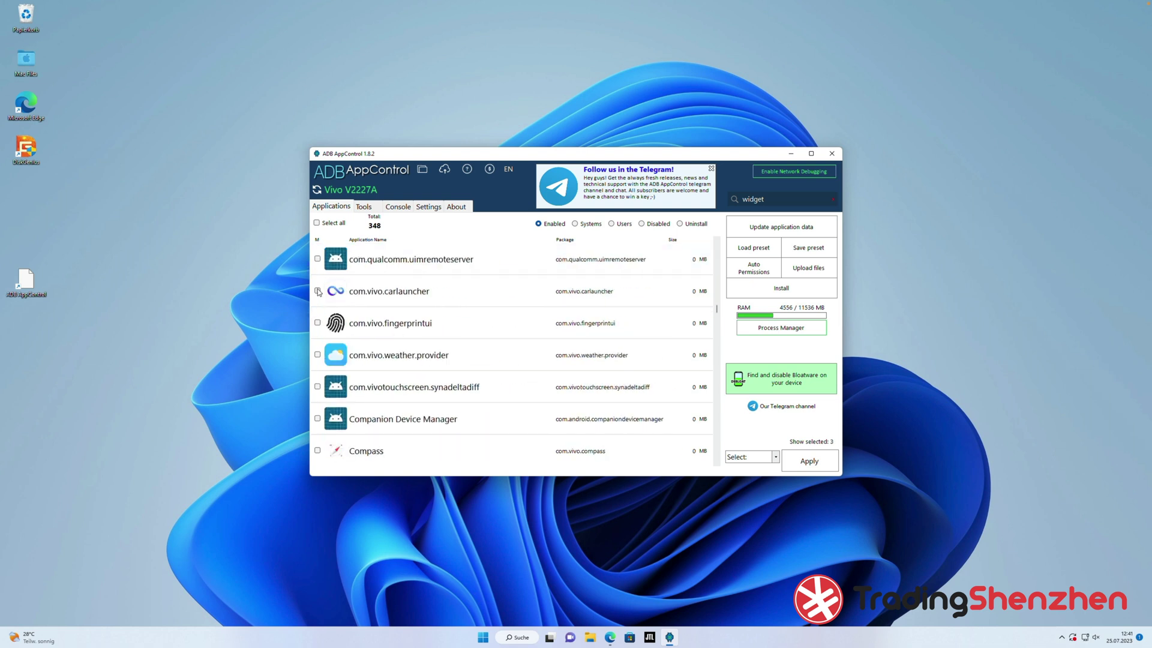
scroll(353, 327, "down", 6)
scroll(353, 328, "down", 20)
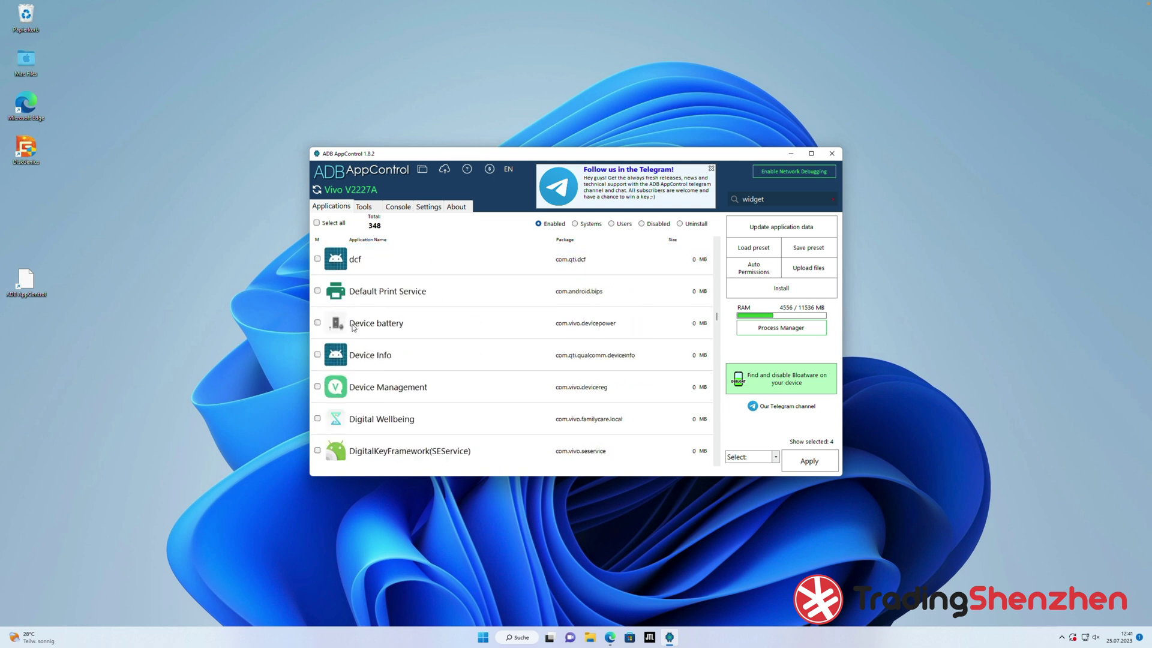
left_click(317, 355)
Step: Tick Feedback, Game Center, Global search and the Jovi InCar, InLife service, Input Pro, Lens and Voice apps
scroll(318, 357, "down", 1)
scroll(378, 342, "down", 10)
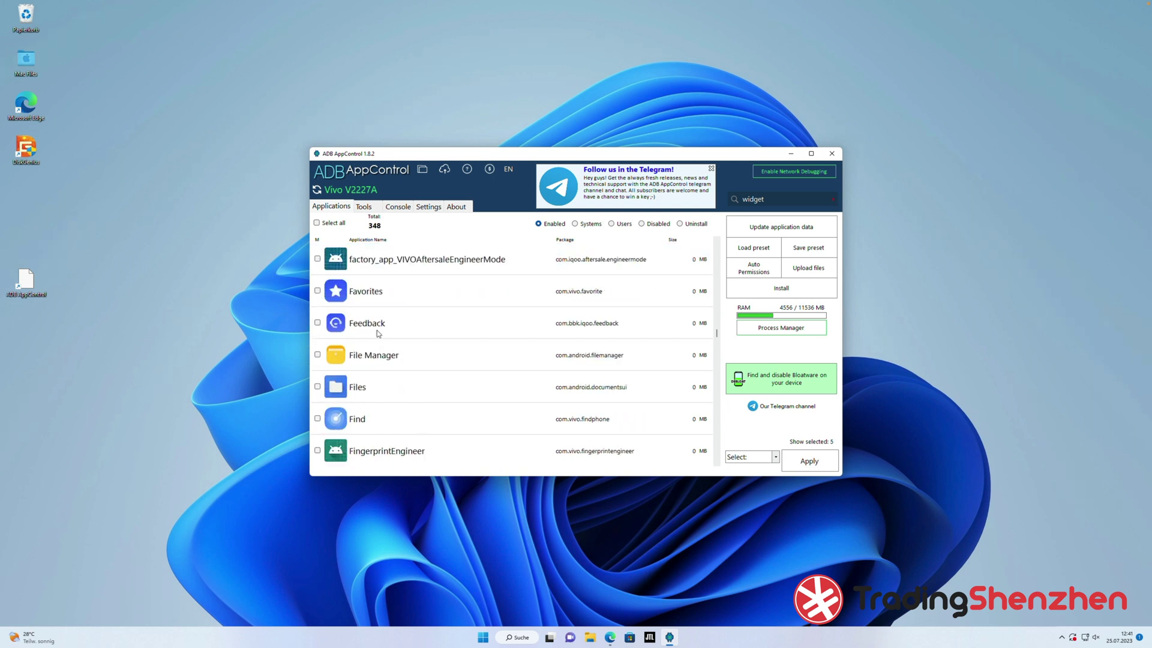
left_click(381, 329)
scroll(381, 330, "down", 1)
scroll(381, 331, "down", 10)
left_click(317, 291)
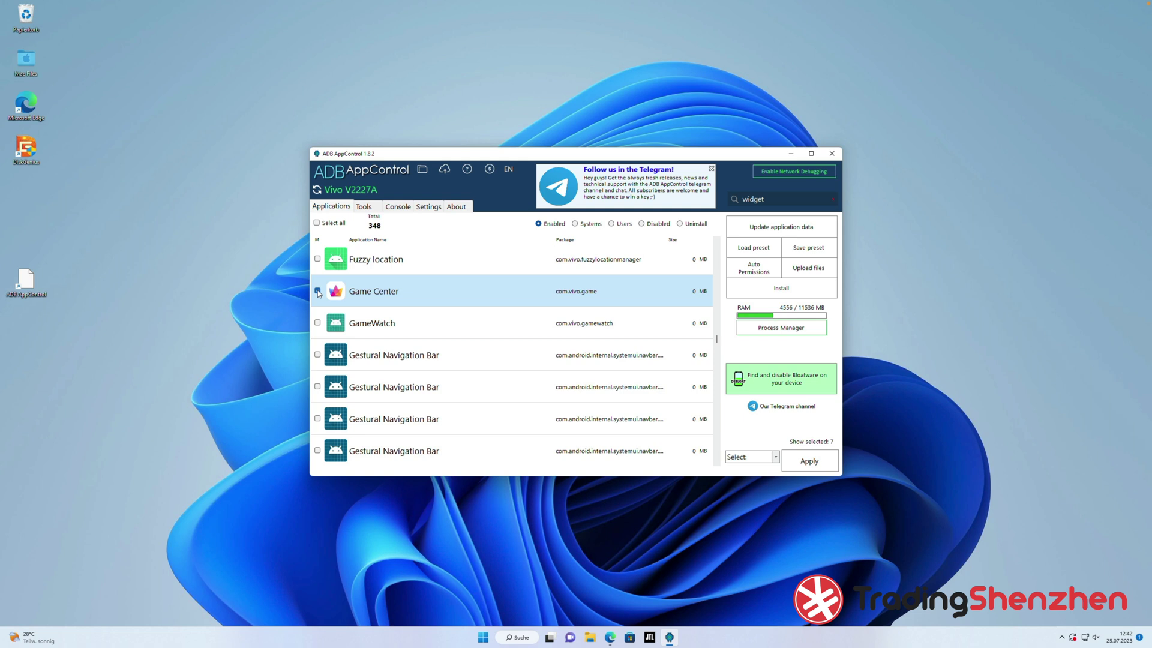
scroll(342, 336, "down", 7)
left_click(317, 322)
scroll(359, 339, "down", 10)
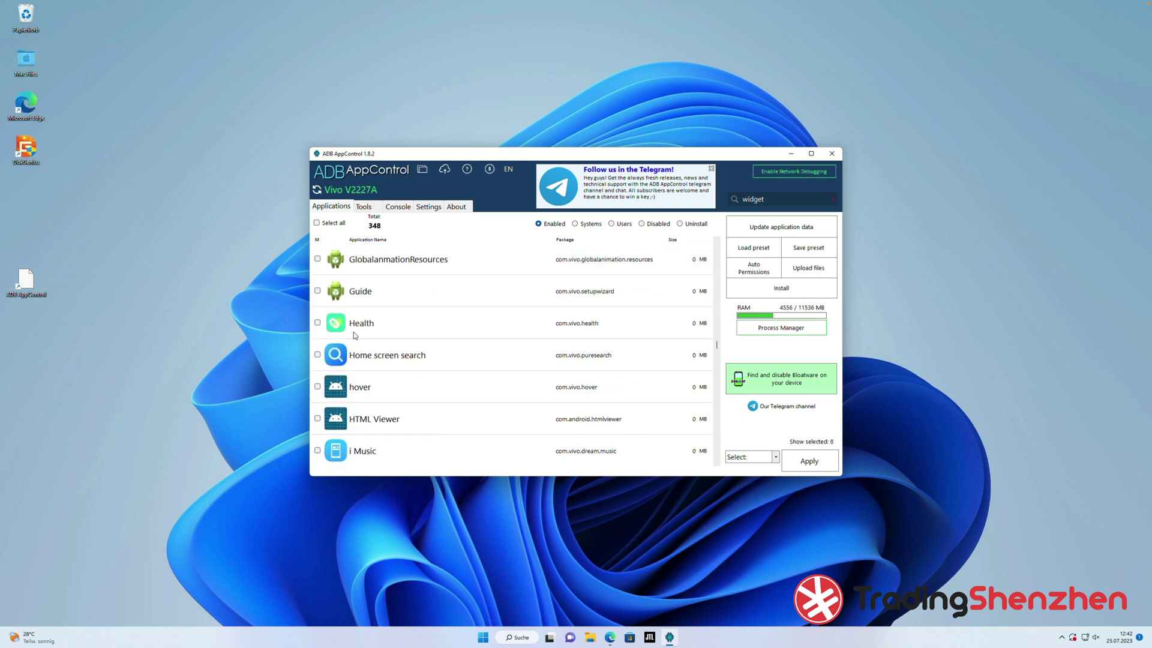
scroll(359, 269, "up", 1)
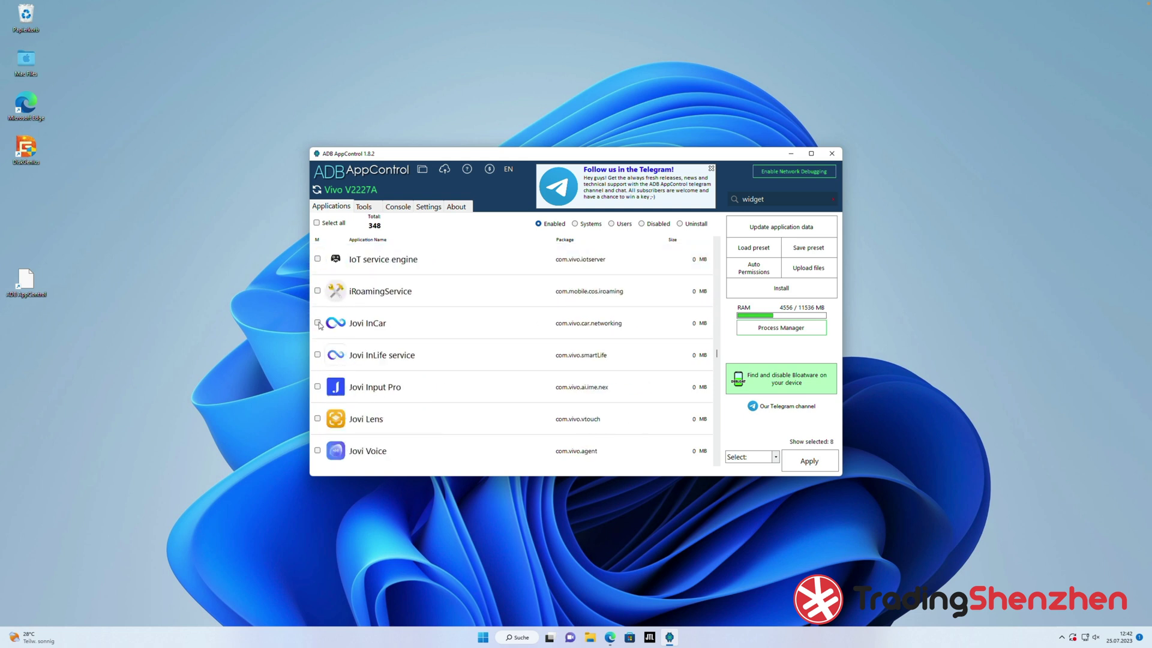
left_click(318, 322)
left_click(318, 355)
scroll(324, 355, "down", 2)
left_click(318, 323)
left_click(318, 355)
left_click(318, 387)
Step: Tick Origin Notes, Reader, Recommends, Tips, Translator, vivo Document, vivo Office Kit and 用户体验改进计划服务
scroll(352, 391, "down", 2)
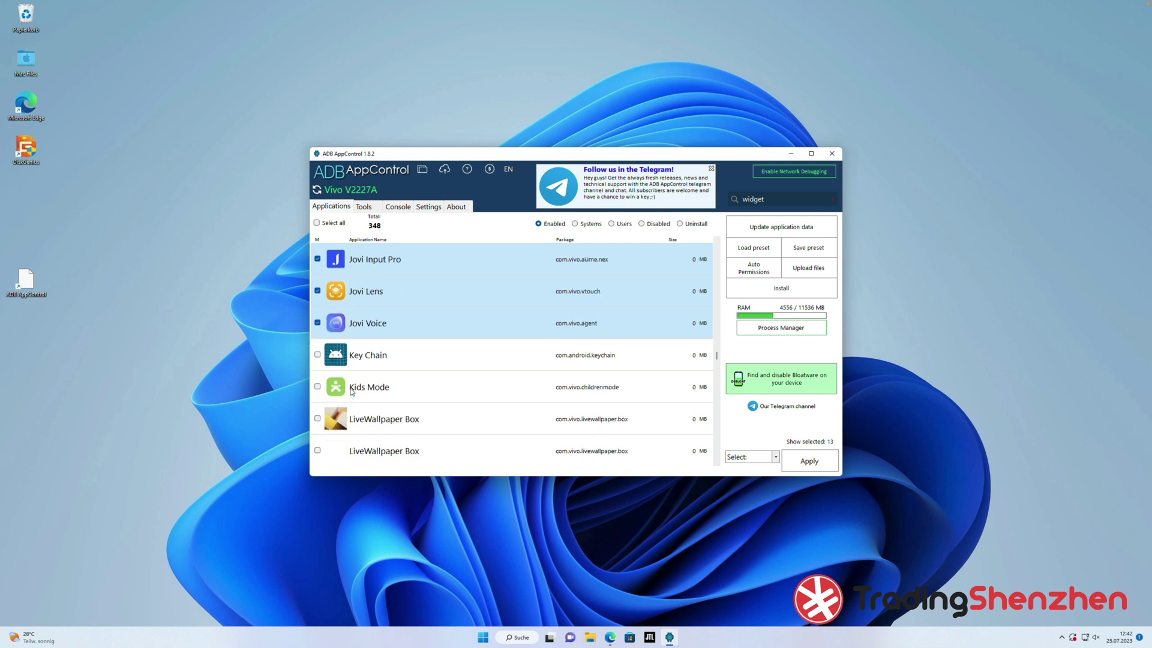
scroll(353, 392, "down", 20)
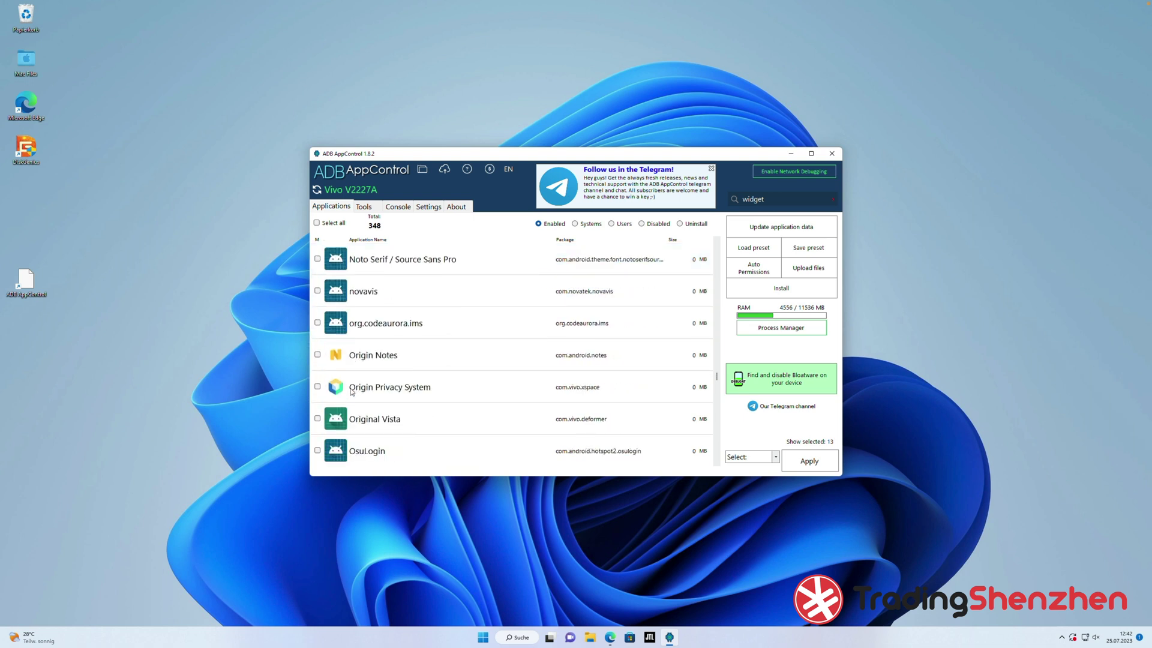
left_click(318, 355)
scroll(352, 360, "down", 20)
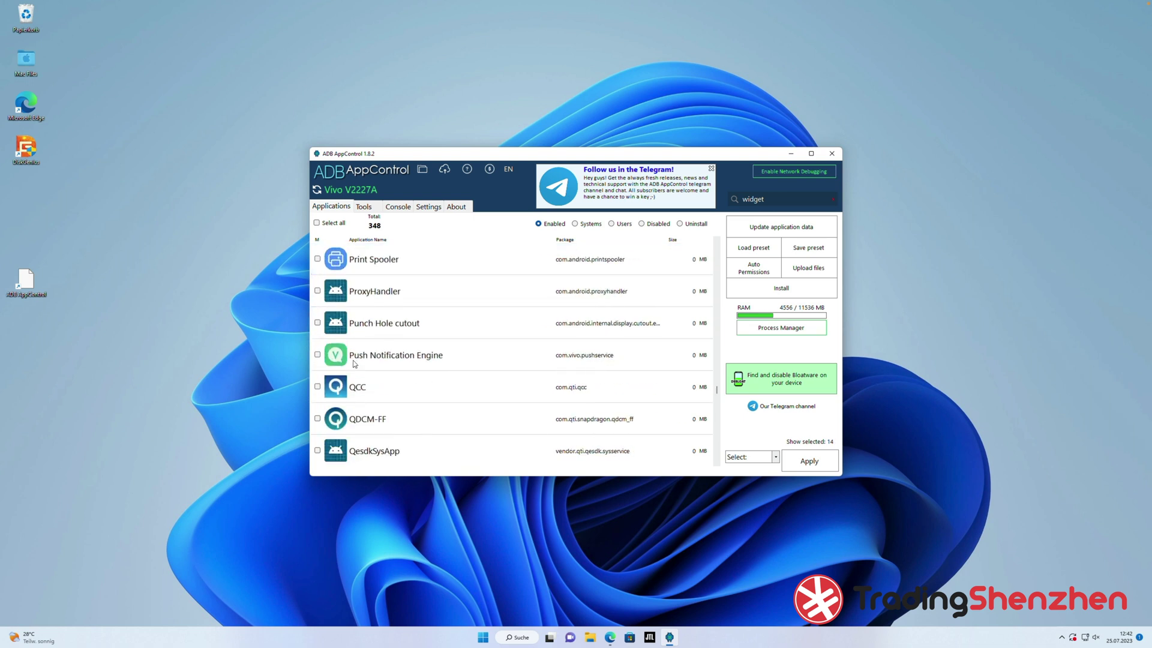
scroll(354, 363, "down", 1)
left_click(355, 360)
left_click(363, 396)
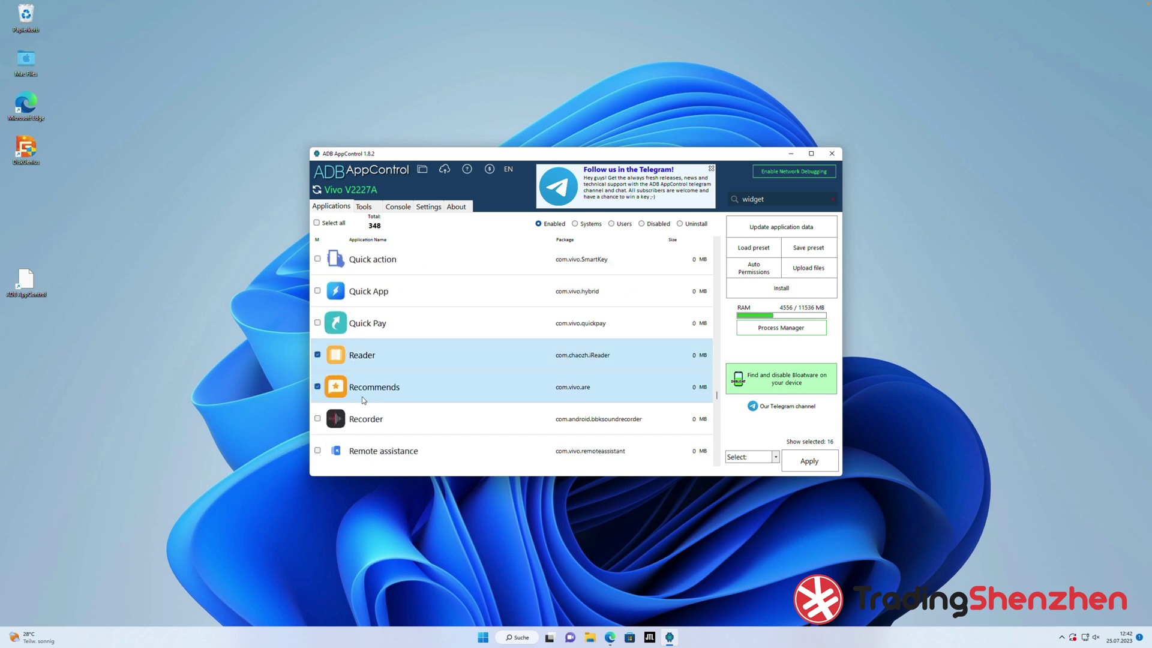
scroll(363, 400, "down", 6)
scroll(362, 401, "down", 20)
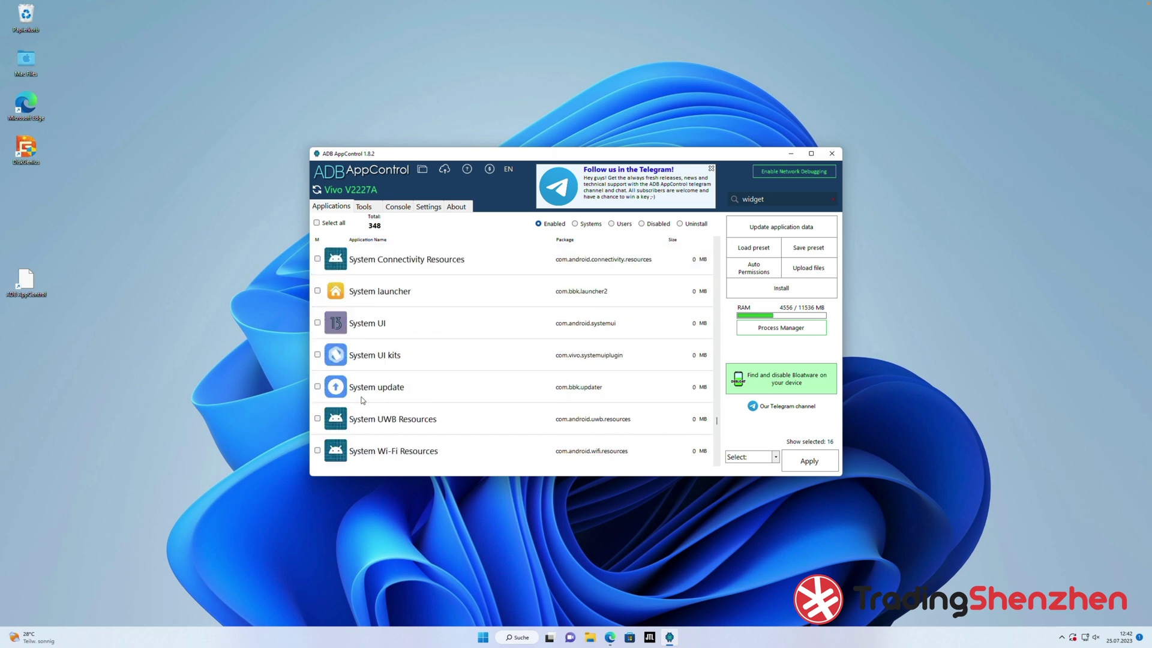
left_click(328, 393)
scroll(328, 384, "down", 2)
left_click(322, 355)
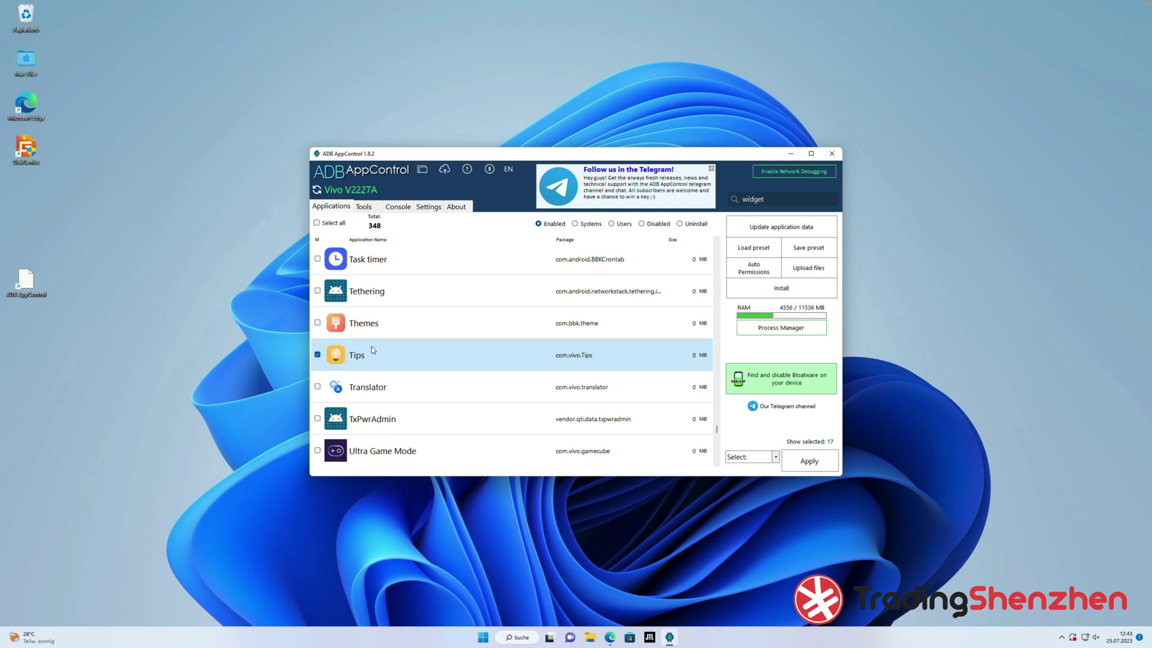
scroll(354, 366, "down", 8)
scroll(362, 372, "down", 7)
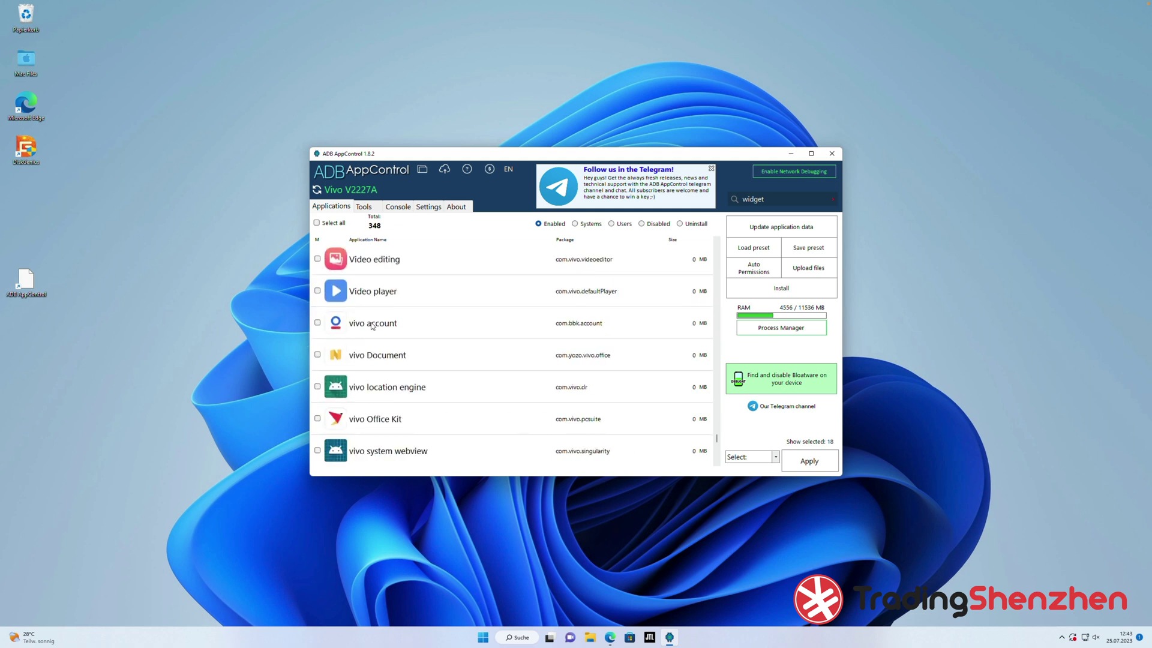
left_click(317, 354)
left_click(318, 418)
scroll(321, 411, "down", 5)
left_click(317, 386)
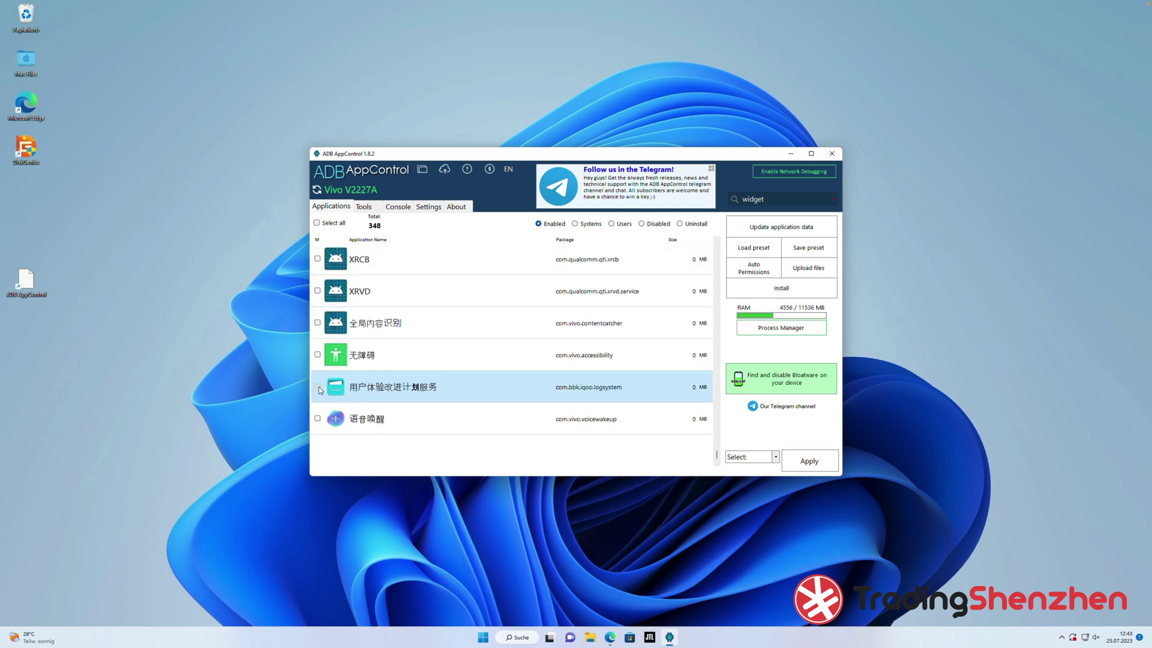
Step: Tick 语音唤醒 and set the action for selected apps to Uninstall
left_click(317, 418)
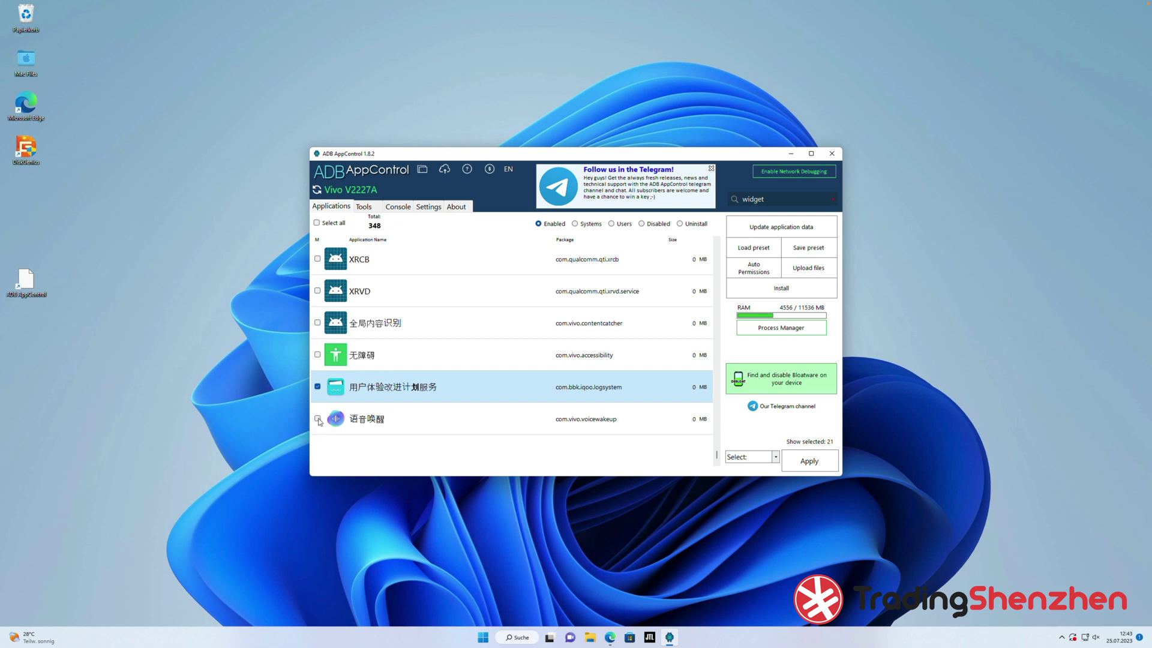
left_click(775, 457)
left_click(749, 486)
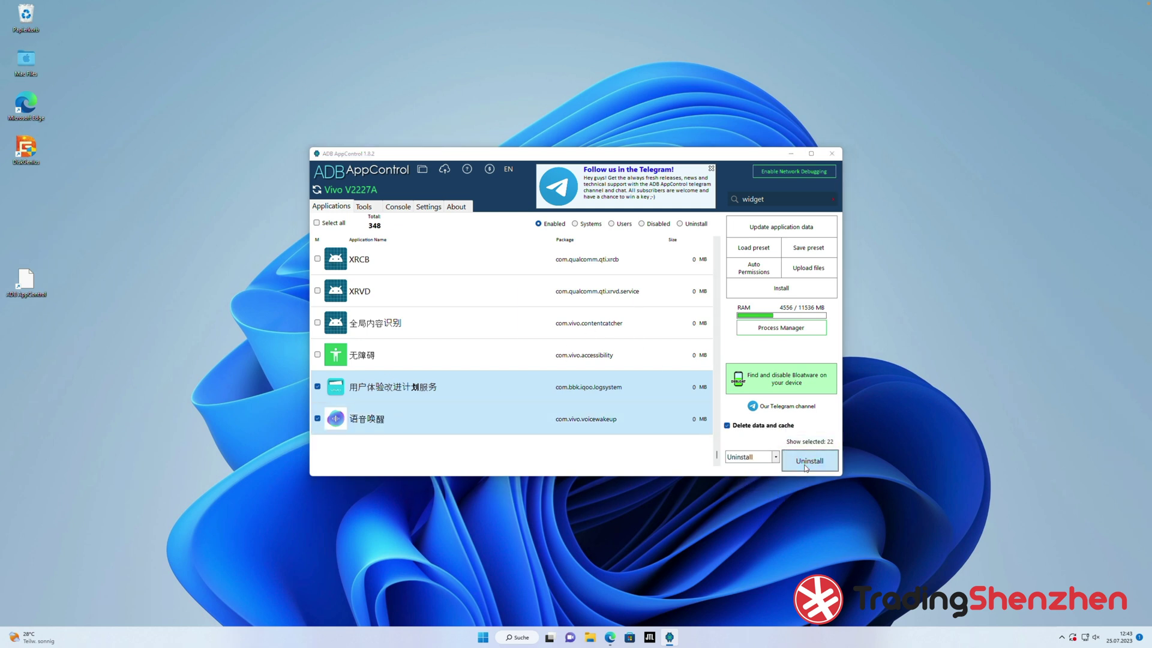
Step: Uninstall the 22 selected apps, accepting the system app warning and skipping backup
left_click(804, 463)
left_click(612, 351)
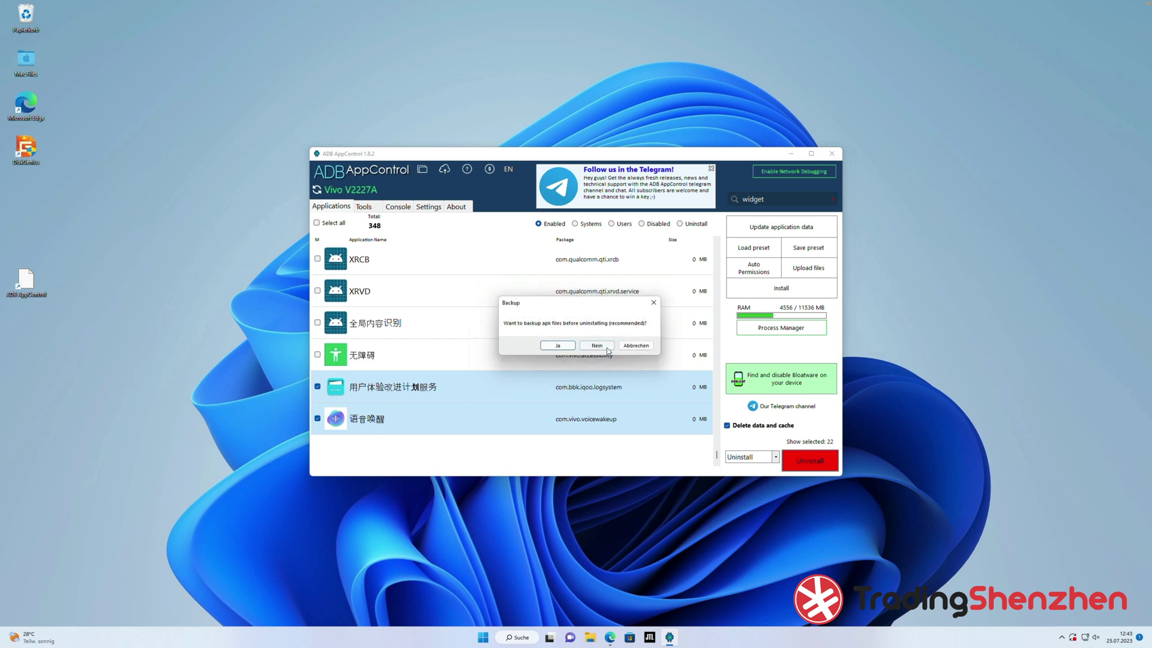
left_click(605, 350)
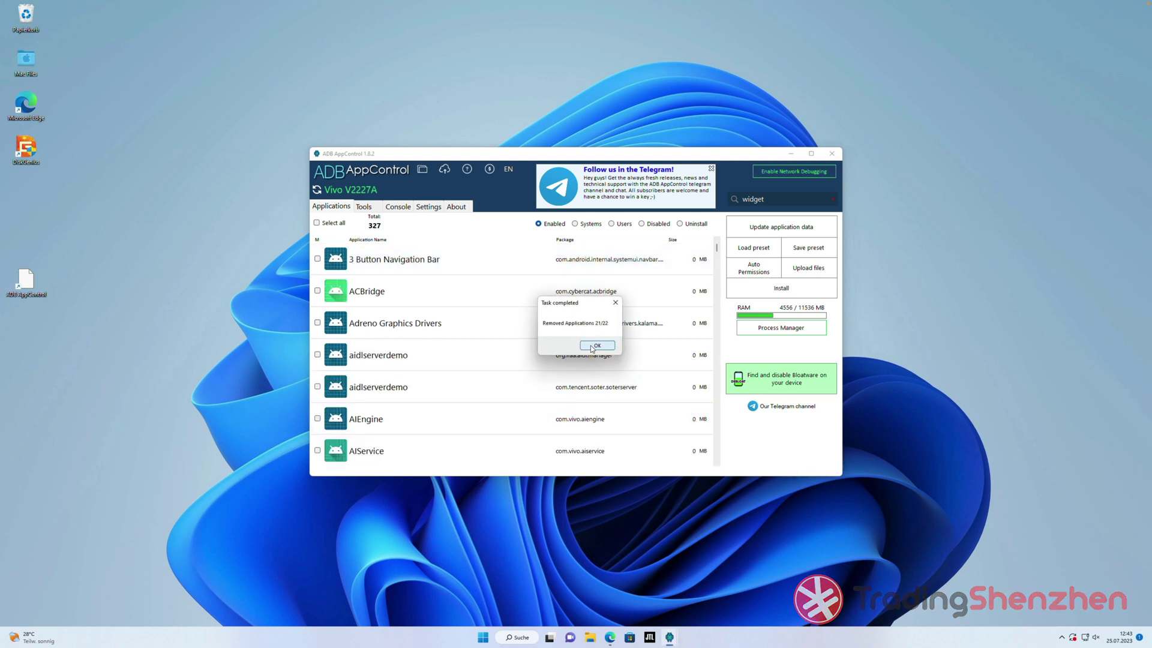
left_click(595, 346)
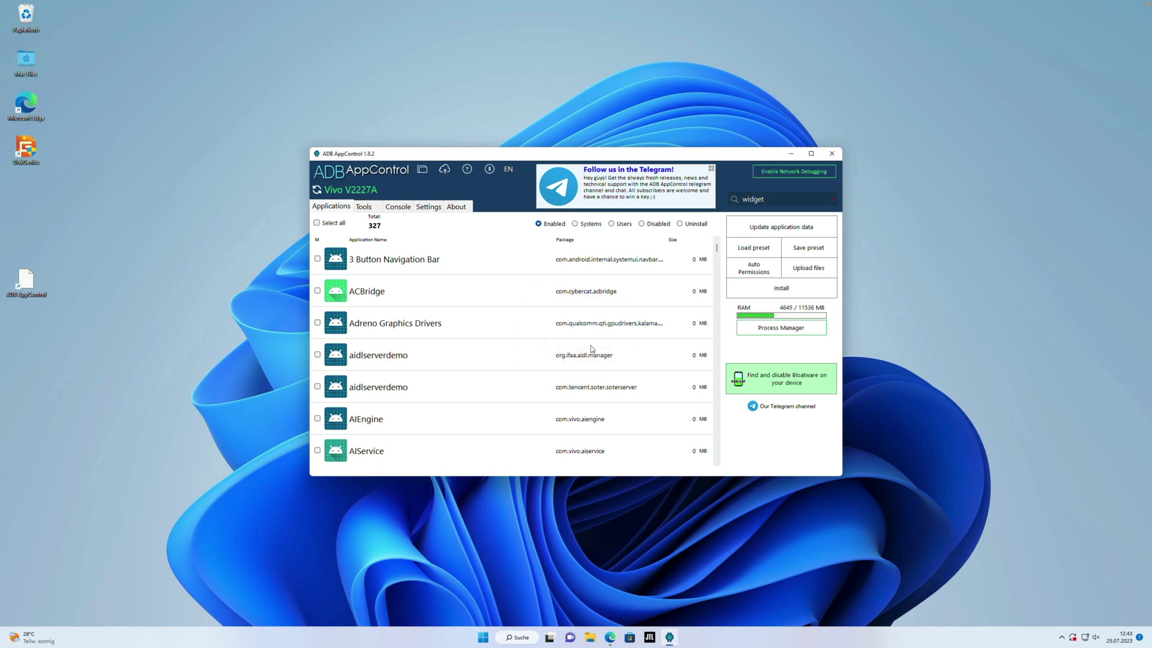